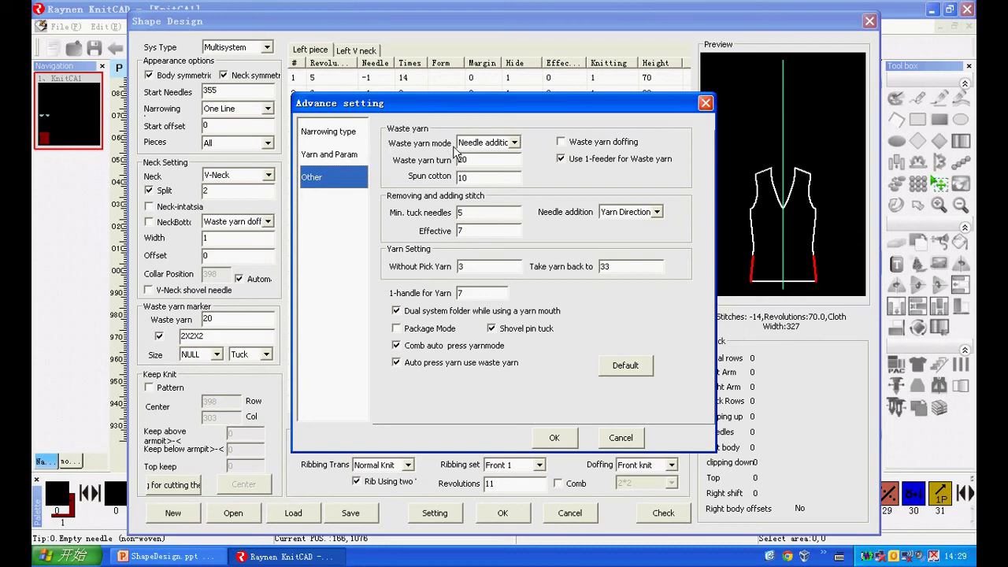
Step: Set the waste yarn mode to Needle addition (1) and the waste yarn turn to 40 in the advanced settings
{"action": "left_click", "coordinate": [511, 143]}
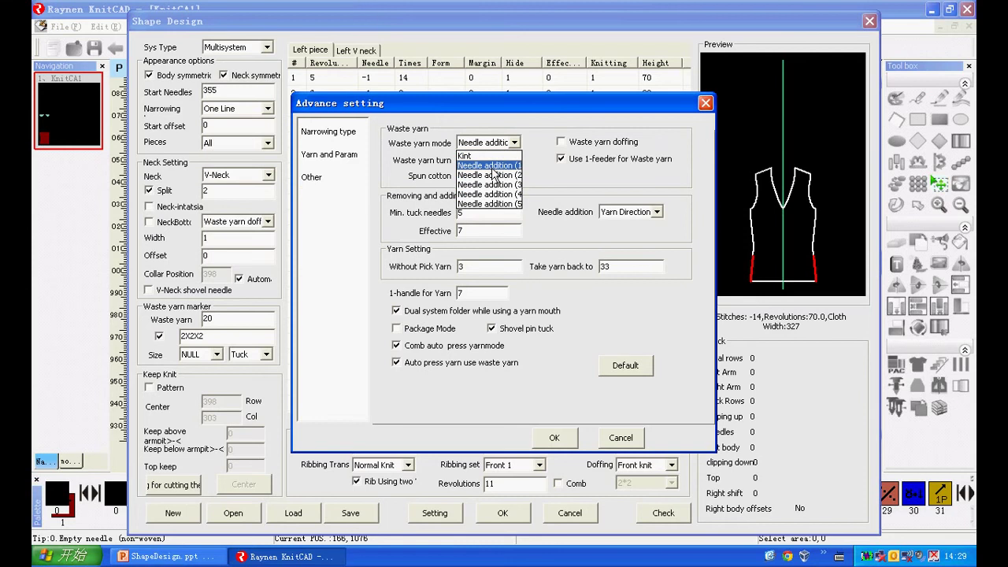
{"action": "left_click", "coordinate": [493, 167]}
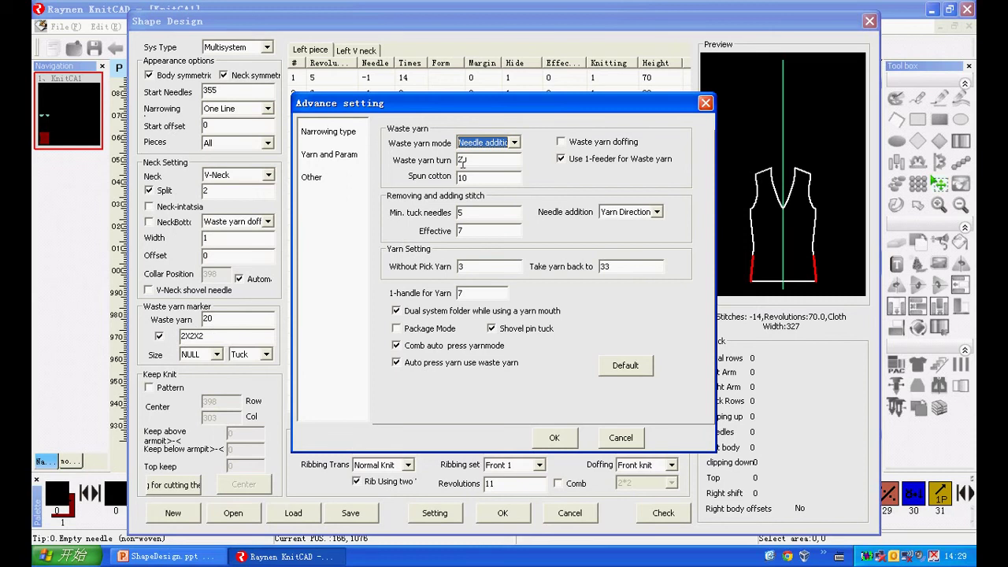
{"action": "key", "text": "Tab"}
{"action": "type", "text": "40"}
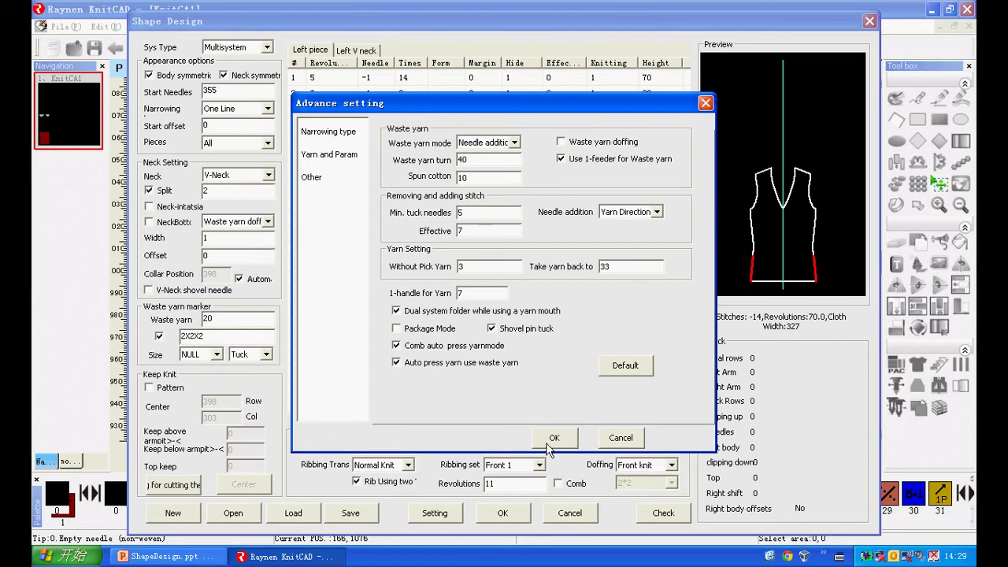
{"action": "left_click", "coordinate": [554, 438]}
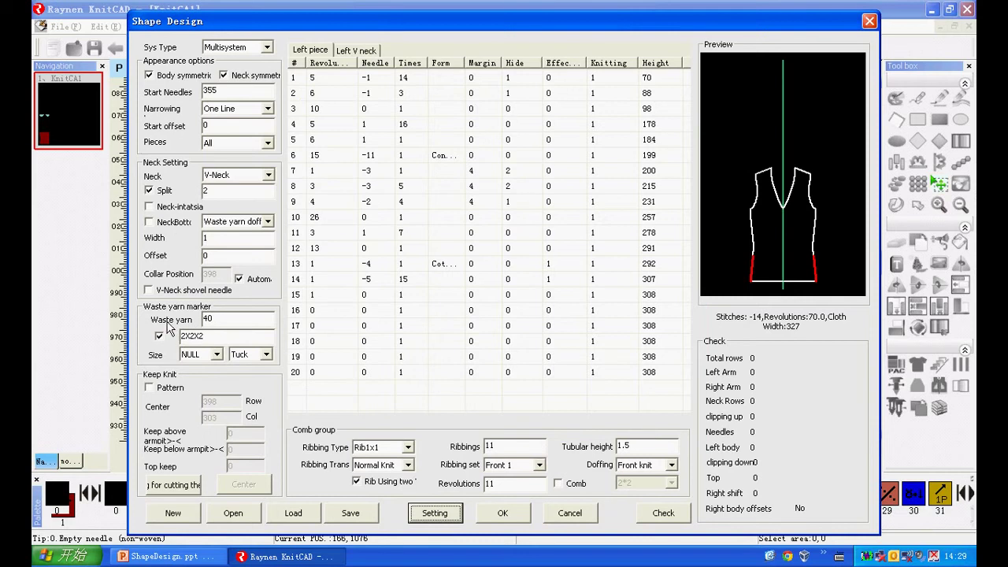
Step: Review the waste yarn options in the advanced settings and generate the pattern from the shape design
{"action": "left_click", "coordinate": [454, 515]}
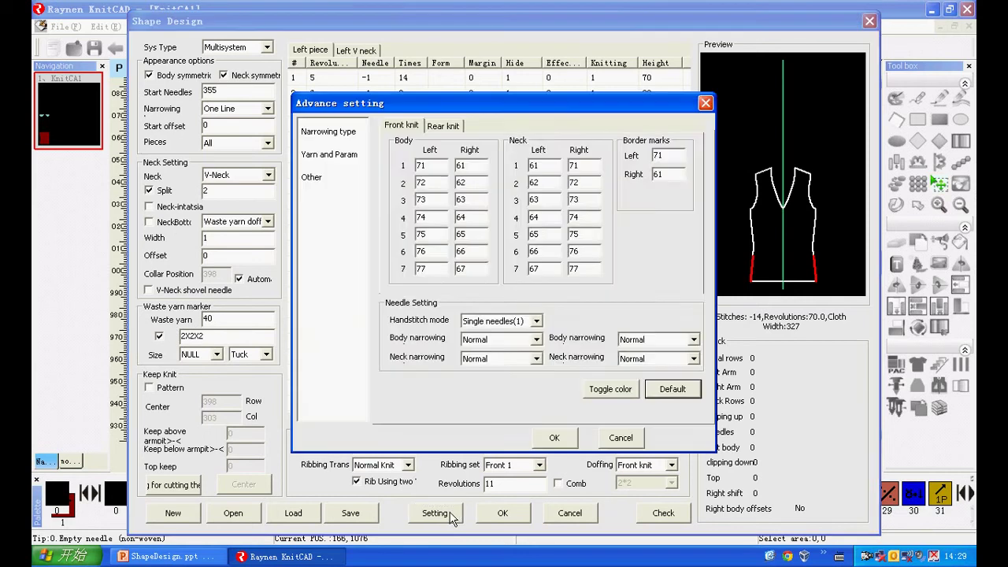
{"action": "left_click", "coordinate": [307, 178]}
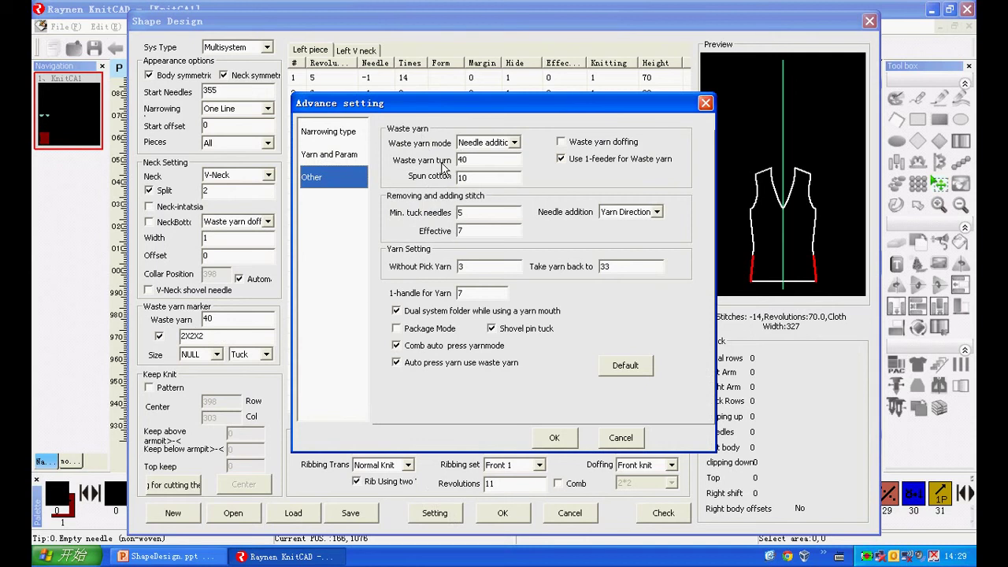
{"action": "left_click", "coordinate": [560, 157]}
{"action": "left_click", "coordinate": [546, 437]}
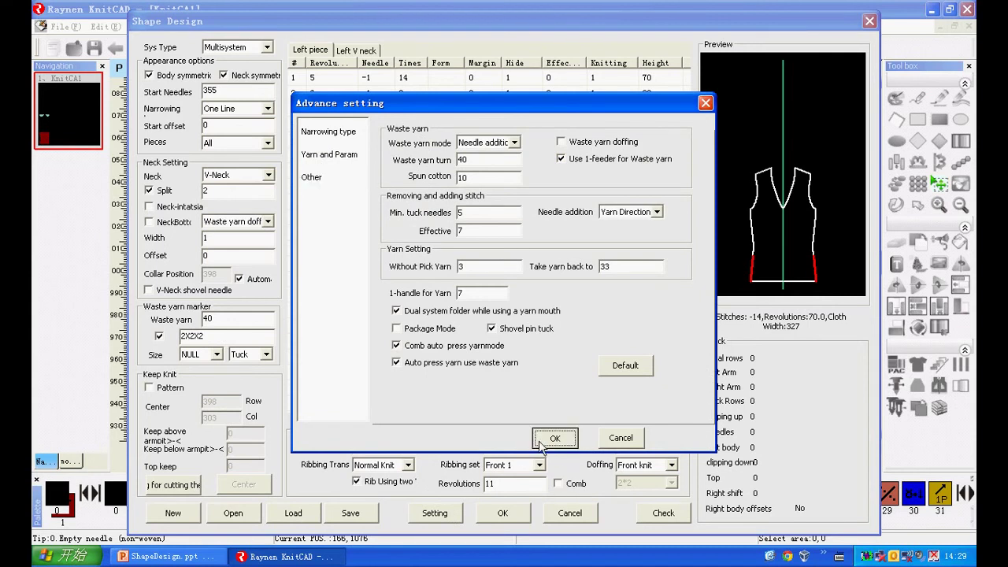
{"action": "left_click", "coordinate": [508, 513]}
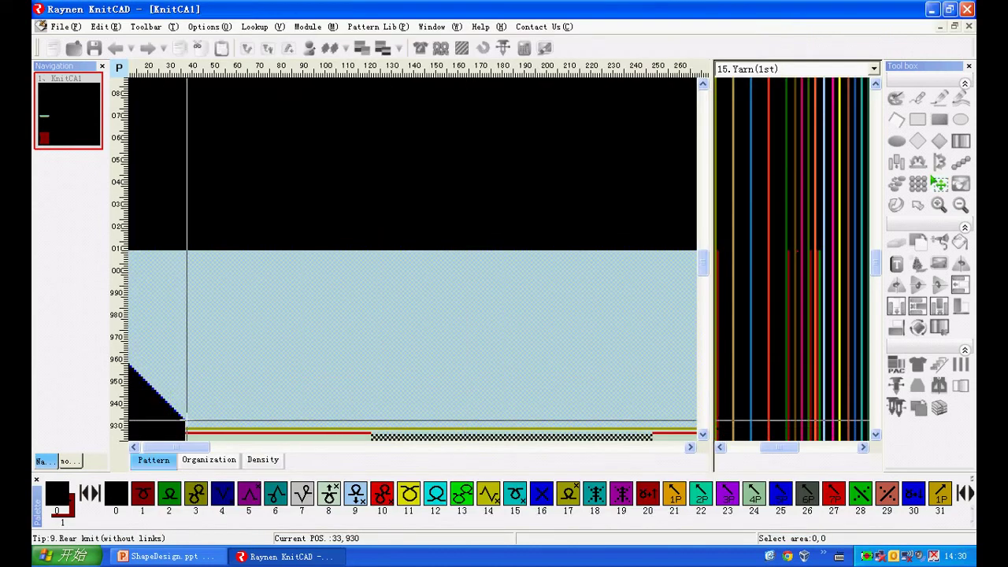
Step: Examine the widened left side of the waste yarn section, marking the area from its diagonal edge up to the top row
{"action": "left_click_drag", "start_coordinate": [183, 425], "coordinate": [204, 288]}
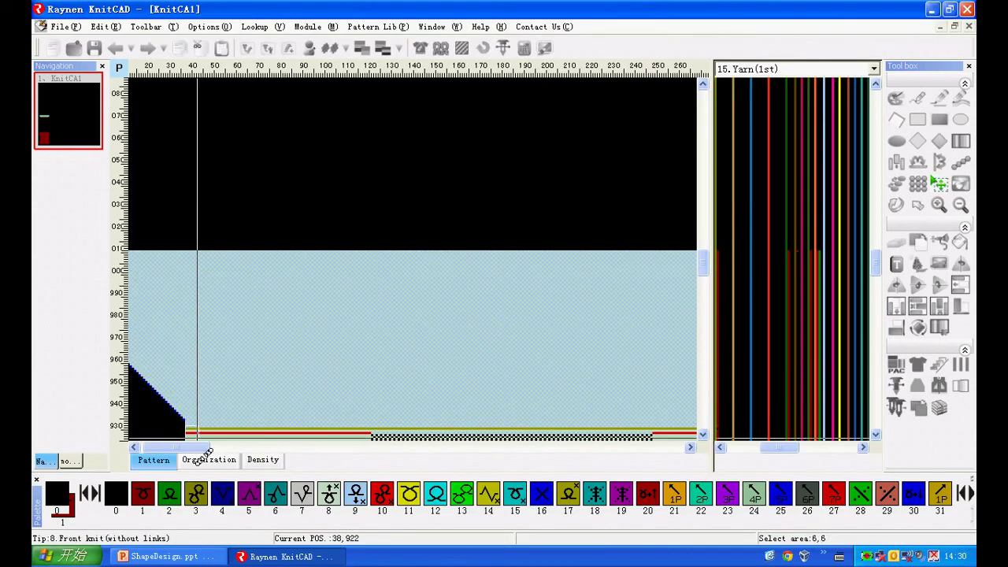
{"action": "left_click_drag", "start_coordinate": [201, 447], "coordinate": [198, 446]}
{"action": "left_click_drag", "start_coordinate": [199, 427], "coordinate": [155, 254]}
{"action": "scroll", "coordinate": [130, 252], "scroll_direction": "up", "scroll_amount": 4}
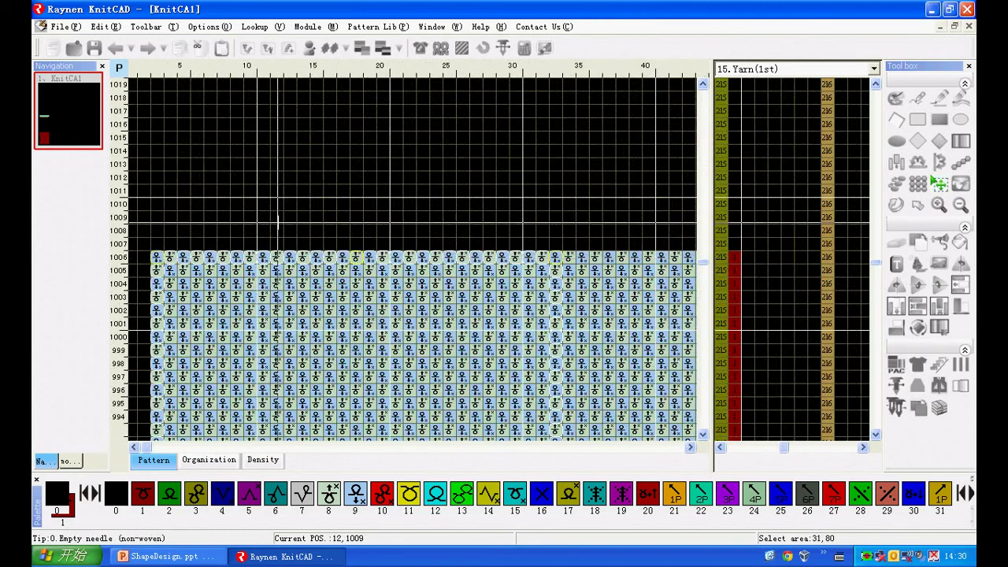
{"action": "scroll", "coordinate": [238, 295], "scroll_direction": "down", "scroll_amount": 4}
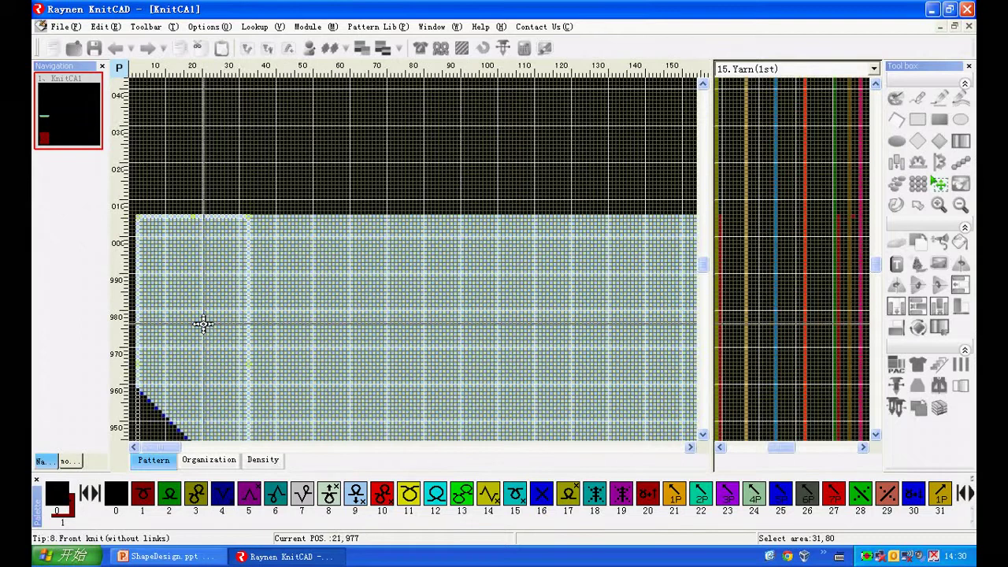
{"action": "scroll", "coordinate": [202, 321], "scroll_direction": "down", "scroll_amount": 4}
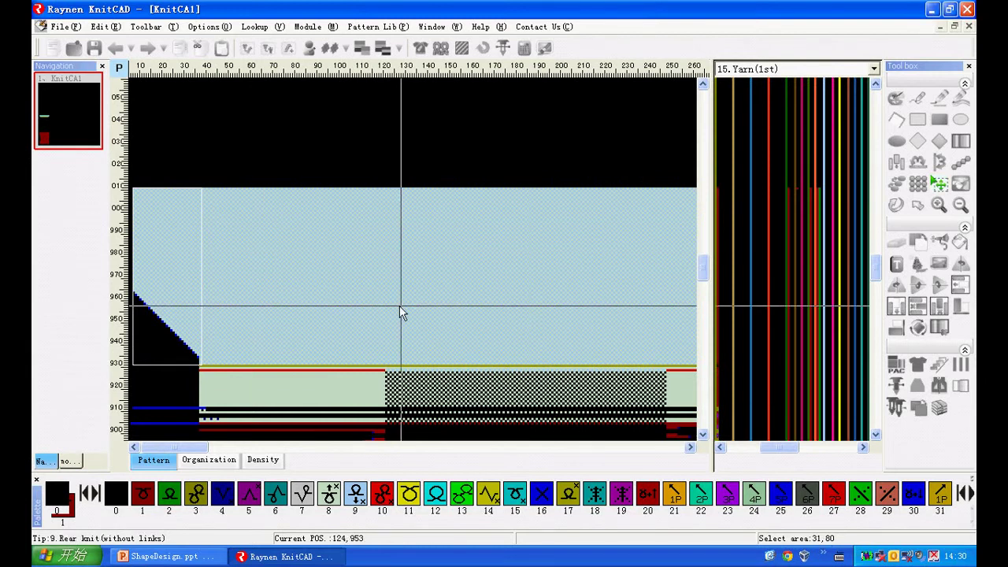
{"action": "scroll", "coordinate": [383, 300], "scroll_direction": "down", "scroll_amount": 2}
{"action": "scroll", "coordinate": [387, 286], "scroll_direction": "up", "scroll_amount": 1}
{"action": "scroll", "coordinate": [387, 285], "scroll_direction": "up", "scroll_amount": 3}
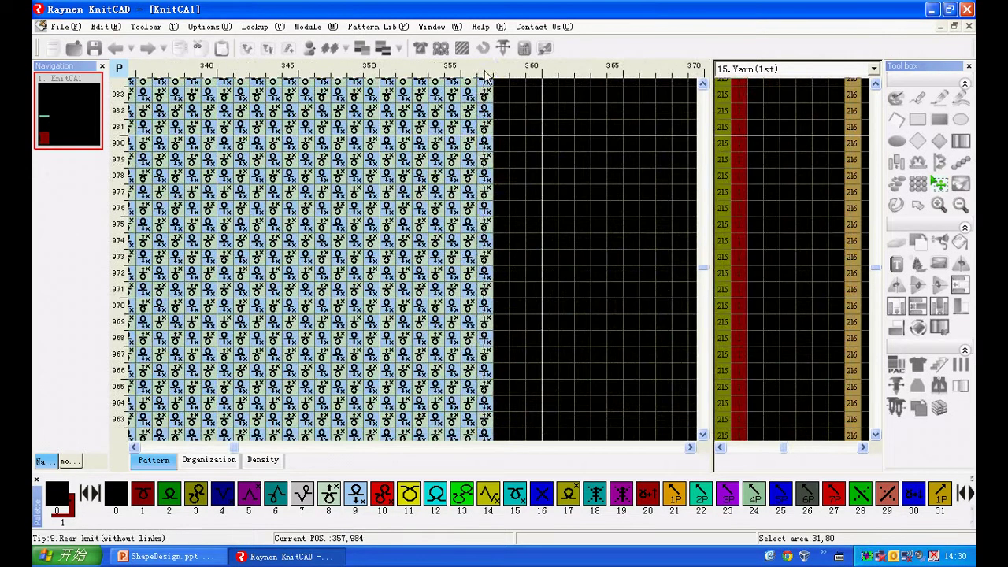
Step: Mark the needle column at the waste yarn's right edge and compare it with the edge of the pattern's starting rows
{"action": "left_click", "coordinate": [484, 71]}
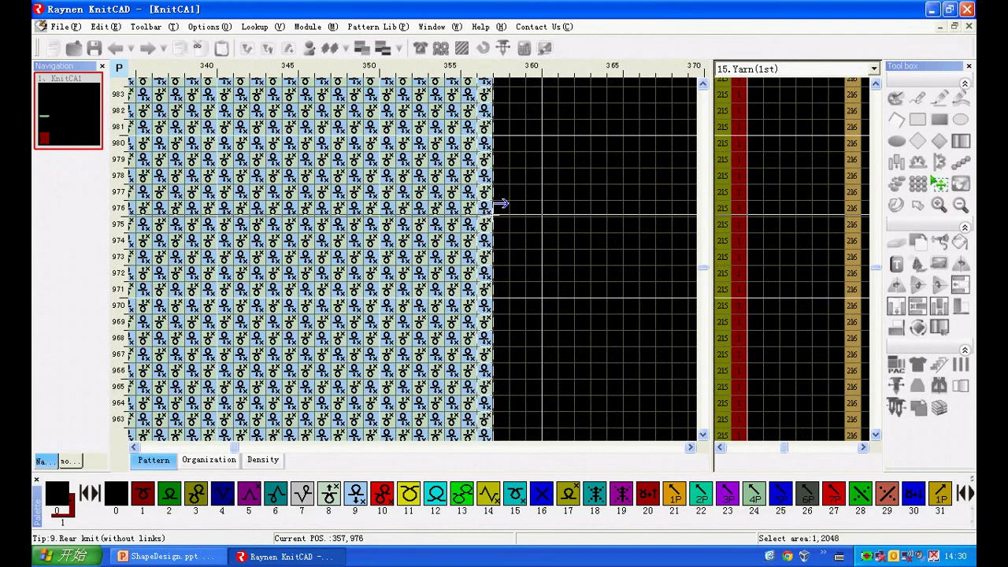
{"action": "key", "text": "Home"}
{"action": "scroll", "coordinate": [395, 289], "scroll_direction": "down", "scroll_amount": 3}
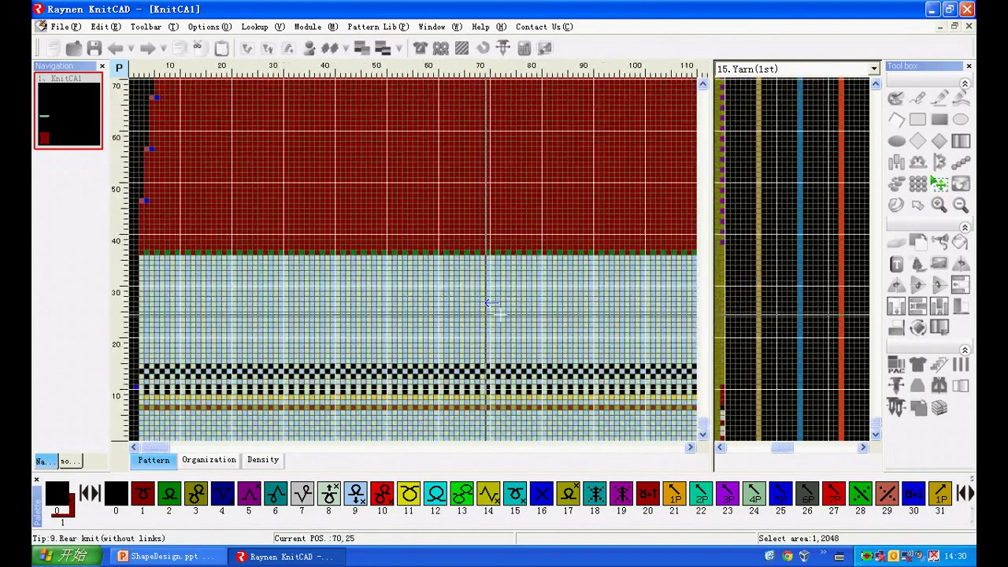
{"action": "scroll", "coordinate": [499, 315], "scroll_direction": "down", "scroll_amount": 3}
{"action": "scroll", "coordinate": [385, 431], "scroll_direction": "up", "scroll_amount": 4}
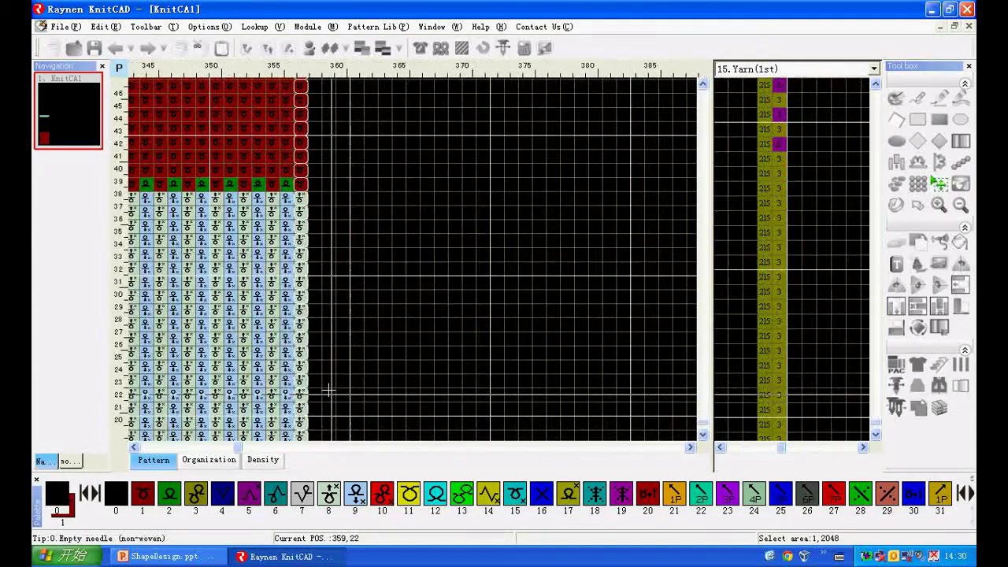
{"action": "scroll", "coordinate": [328, 388], "scroll_direction": "up", "scroll_amount": 1}
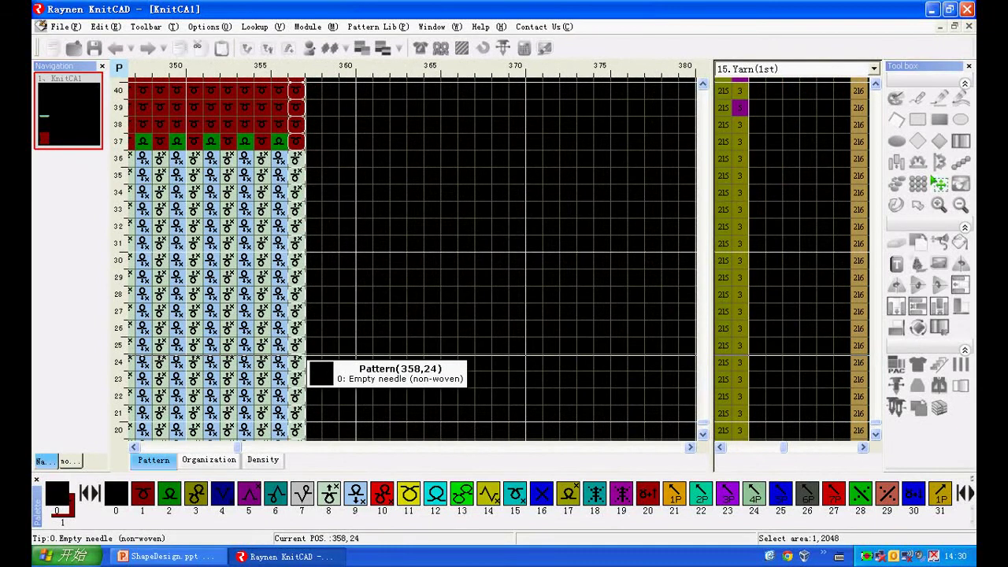
Step: Enable waste yarn doffing in the shape design's advanced settings and regenerate the pattern
{"action": "left_click", "coordinate": [419, 47]}
{"action": "left_click", "coordinate": [438, 514]}
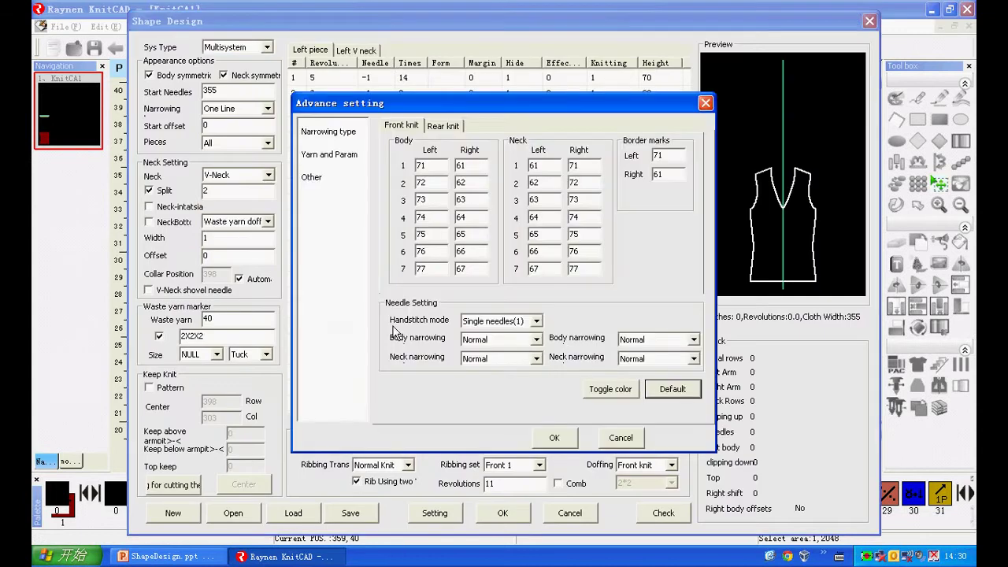
{"action": "left_click", "coordinate": [311, 178]}
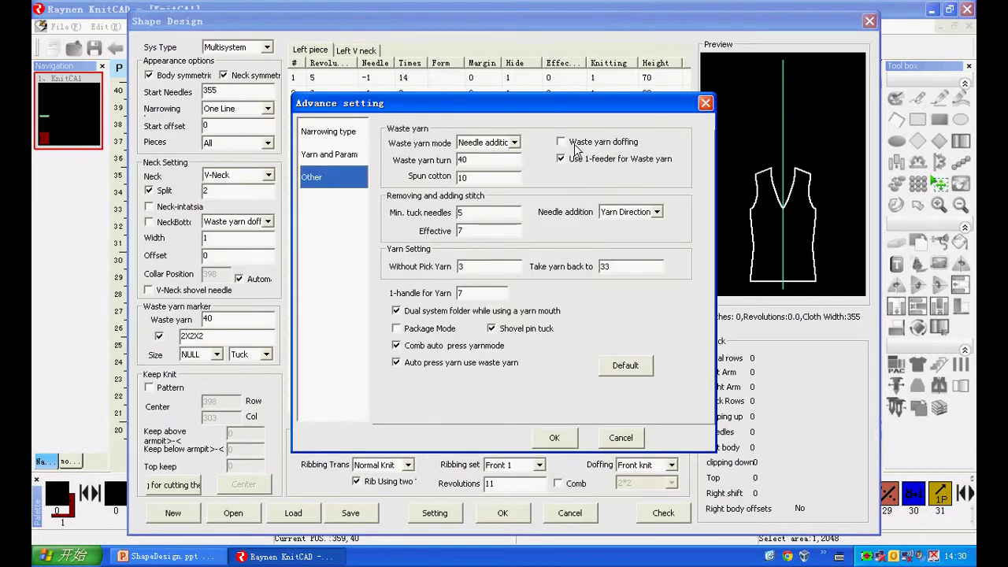
{"action": "left_click", "coordinate": [575, 149]}
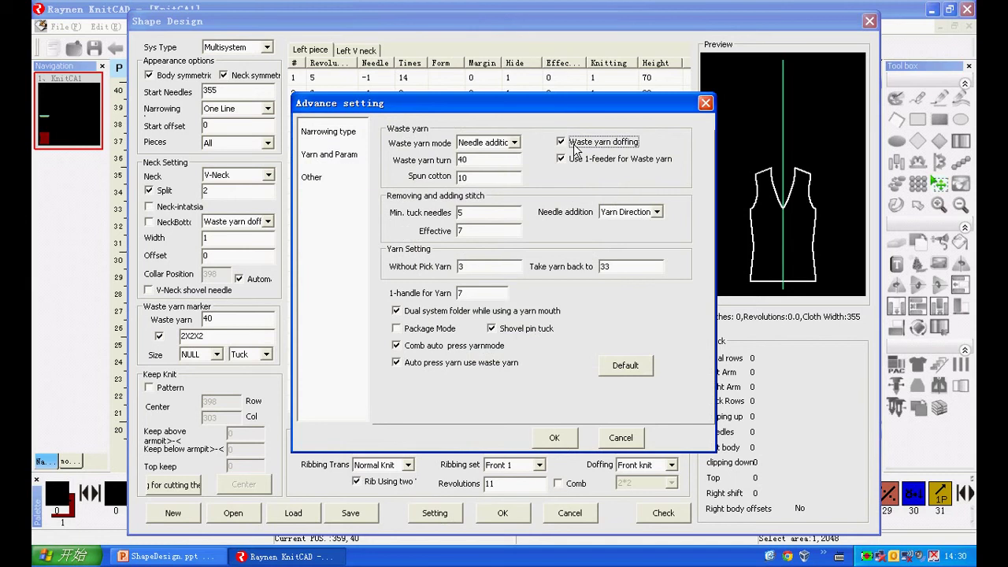
{"action": "left_click", "coordinate": [549, 439]}
{"action": "left_click", "coordinate": [521, 513]}
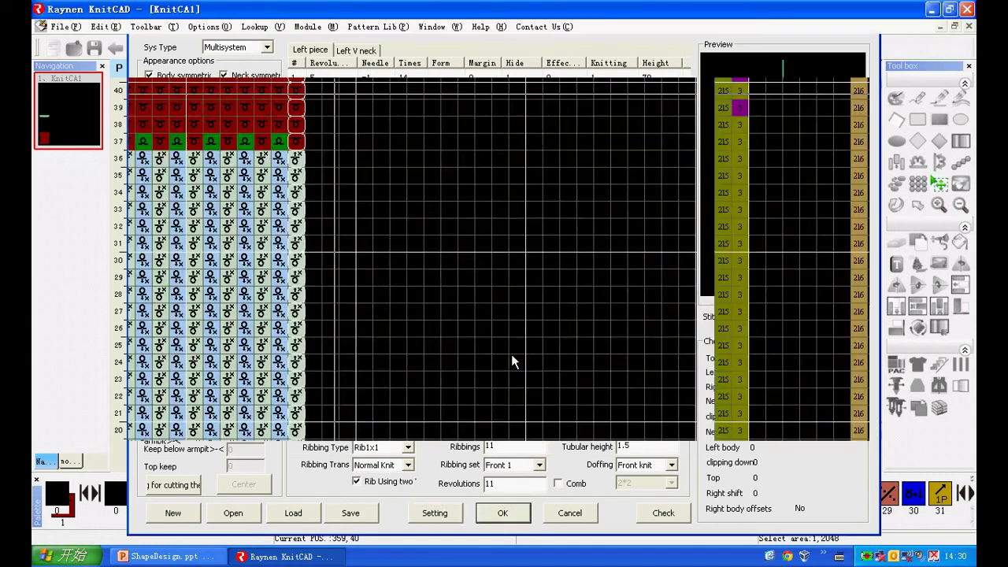
Step: Examine the doffing rows at the upper end of the regenerated pattern
{"action": "scroll", "coordinate": [568, 398], "scroll_direction": "down", "scroll_amount": 6}
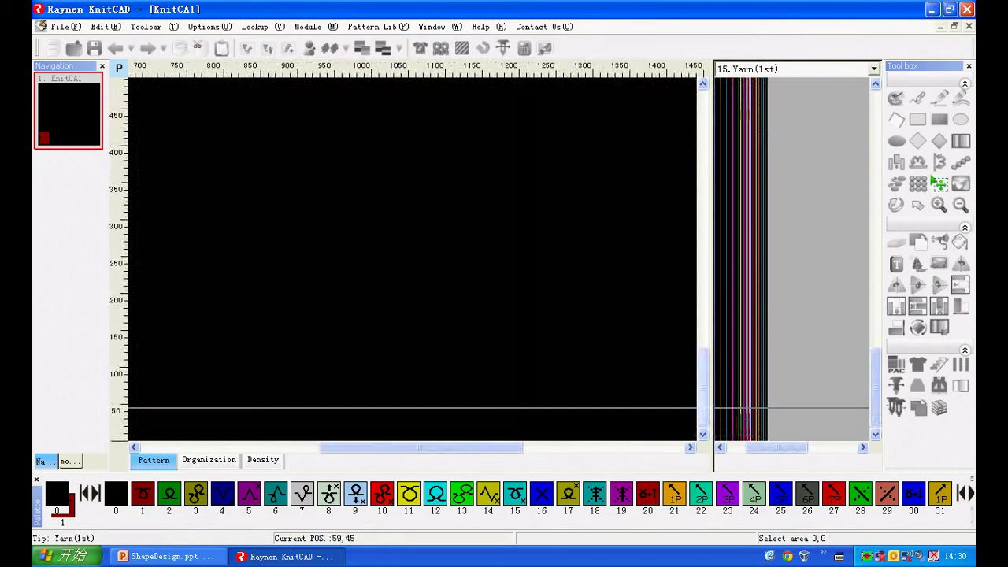
{"action": "left_click_drag", "start_coordinate": [703, 402], "coordinate": [700, 234]}
{"action": "left_click_drag", "start_coordinate": [421, 447], "coordinate": [189, 448]}
{"action": "left_click_drag", "start_coordinate": [705, 233], "coordinate": [685, 306]}
{"action": "scroll", "coordinate": [293, 207], "scroll_direction": "up", "scroll_amount": 5}
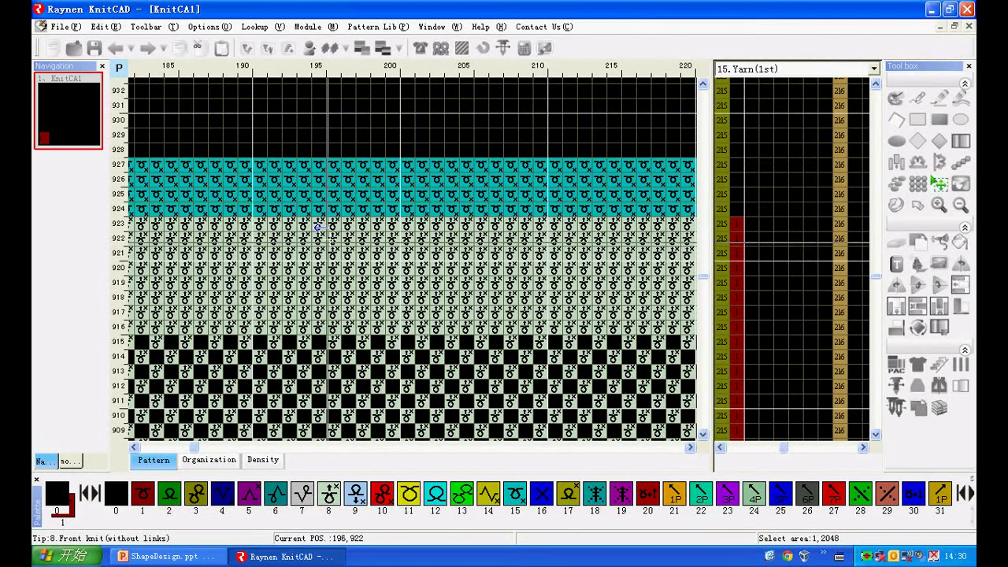
Step: Disable waste yarn doffing, enable the 2*2 Comb option in the shape design, and regenerate the pattern
{"action": "left_click", "coordinate": [420, 49]}
{"action": "left_click", "coordinate": [455, 516]}
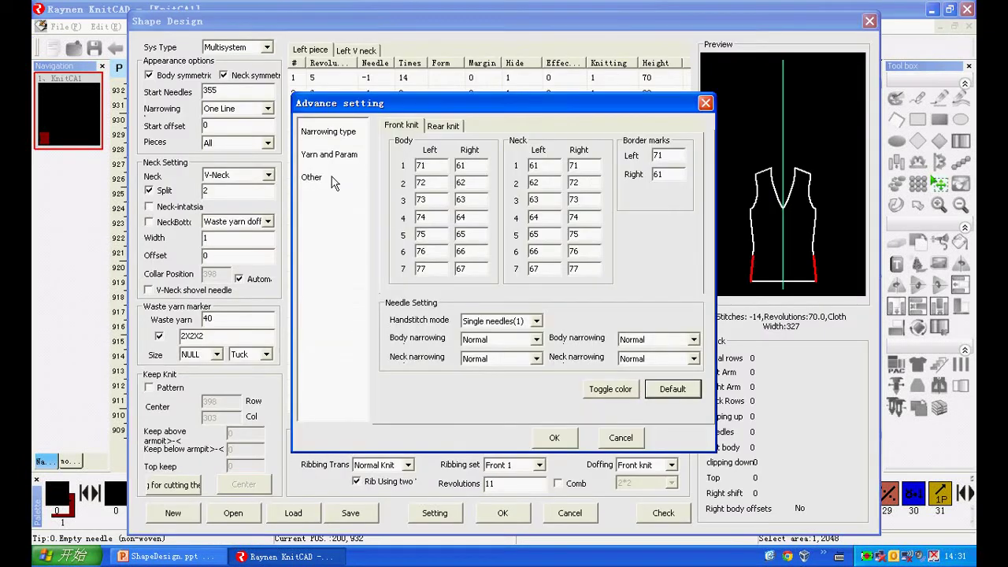
{"action": "left_click", "coordinate": [312, 177]}
{"action": "left_click", "coordinate": [561, 141]}
{"action": "left_click", "coordinate": [555, 438]}
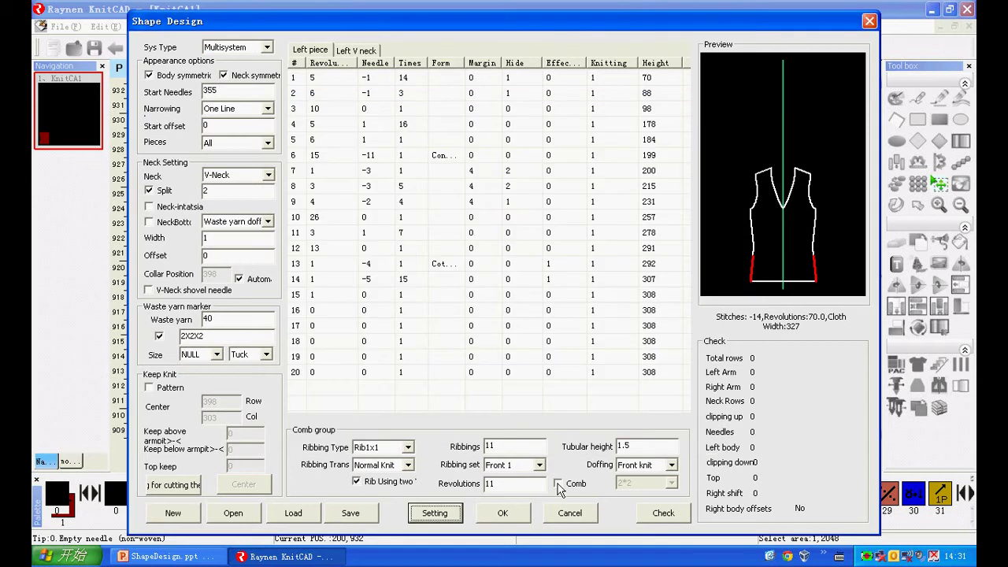
{"action": "left_click", "coordinate": [557, 483]}
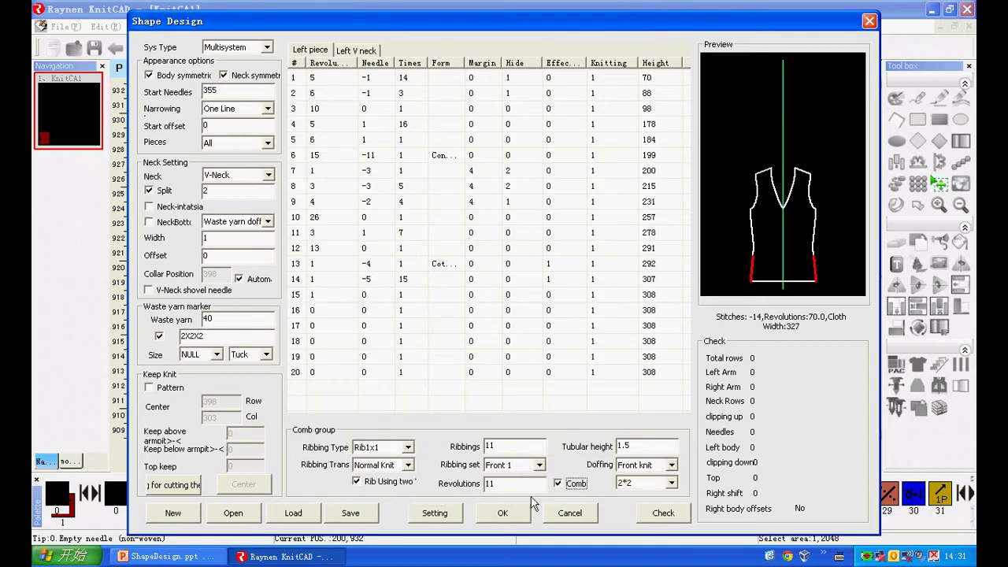
{"action": "left_click", "coordinate": [498, 511]}
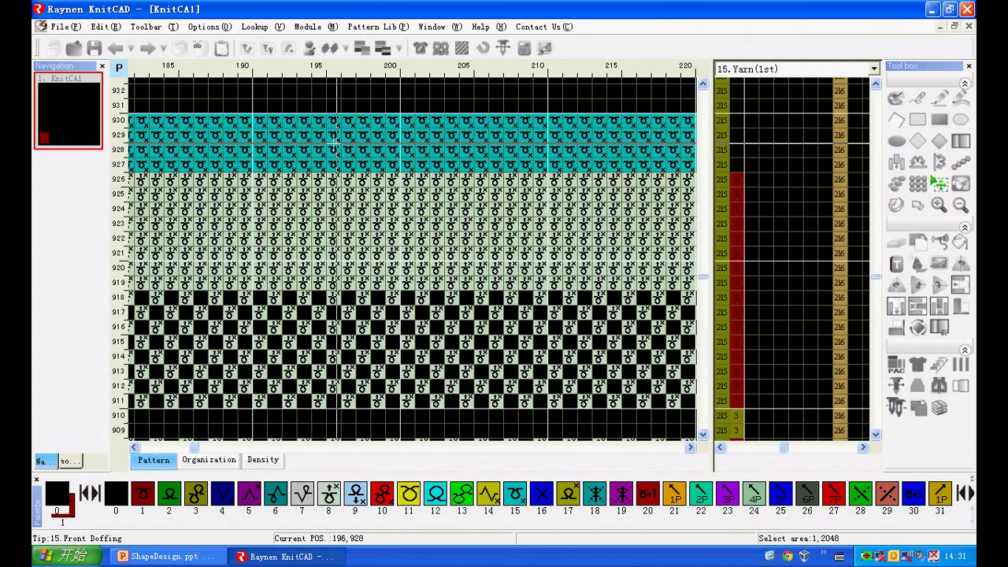
Step: Examine the upper rows of the comb pattern and check the waste yarn doffing option in the advanced settings
{"action": "scroll", "coordinate": [302, 155], "scroll_direction": "down", "scroll_amount": 3}
{"action": "scroll", "coordinate": [158, 155], "scroll_direction": "down", "scroll_amount": 5}
{"action": "scroll", "coordinate": [532, 162], "scroll_direction": "up", "scroll_amount": 5}
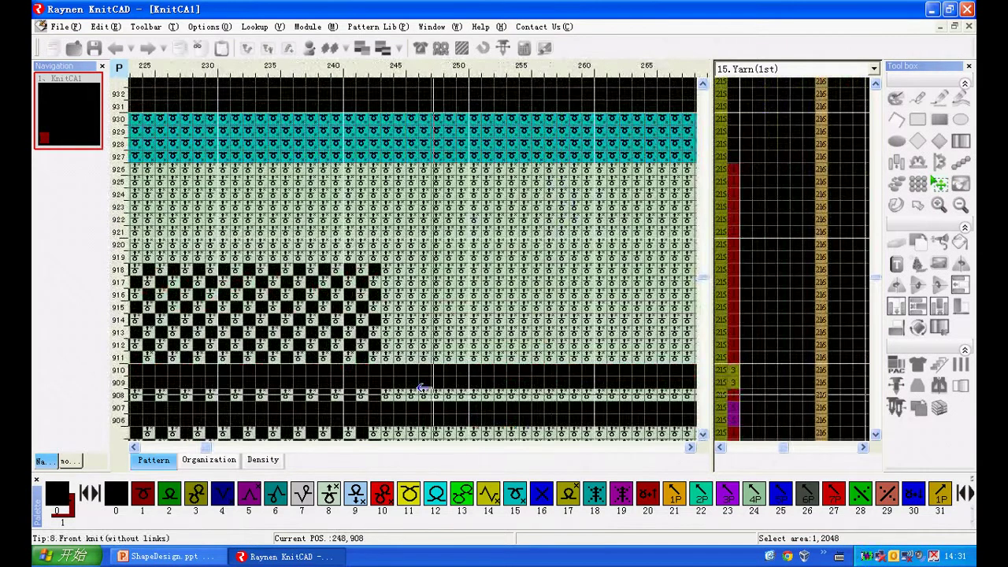
{"action": "left_click", "coordinate": [420, 48]}
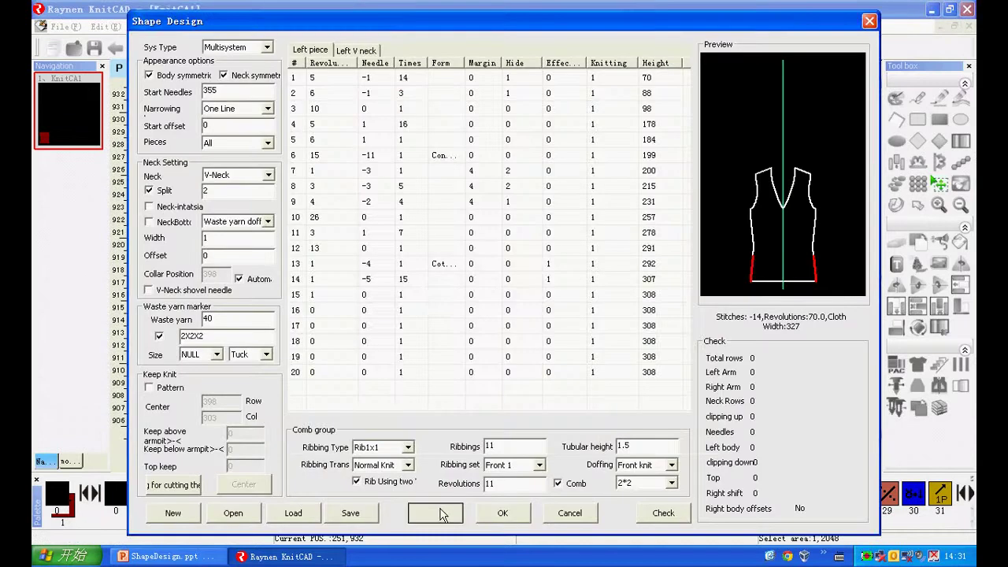
{"action": "left_click", "coordinate": [434, 512]}
{"action": "left_click", "coordinate": [324, 177]}
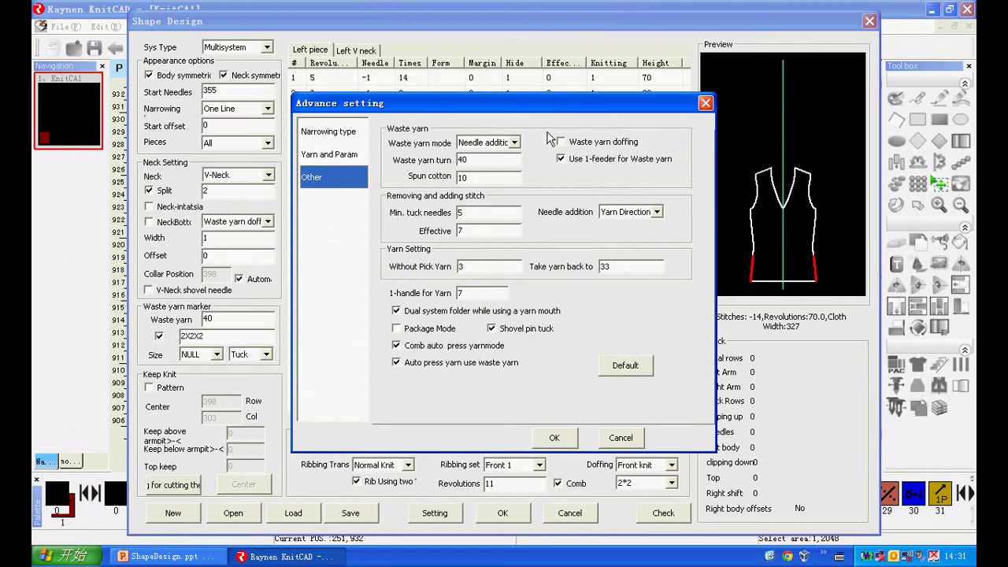
{"action": "left_click", "coordinate": [559, 437]}
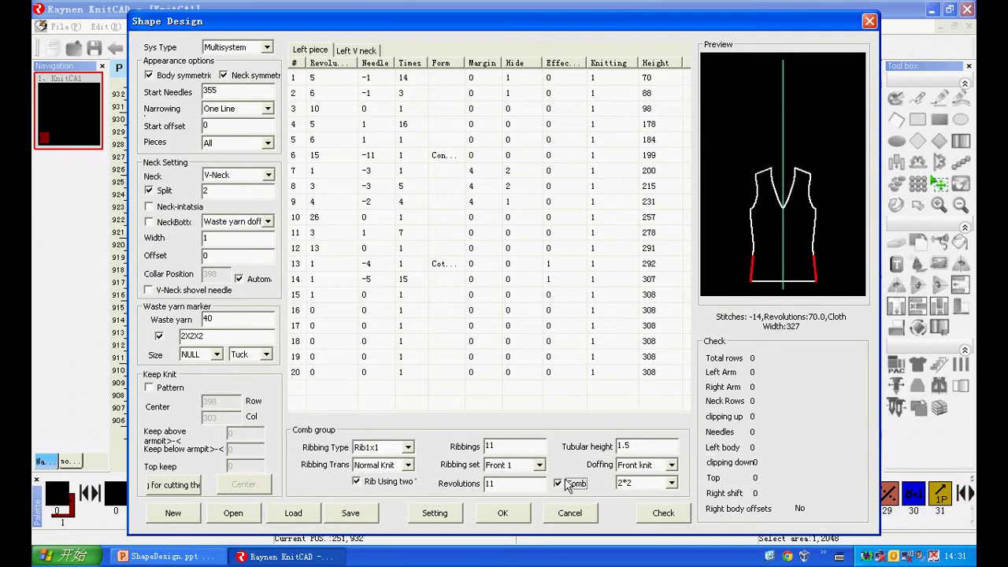
Step: Disable the Comb option, keep the advanced waste yarn settings, and regenerate the pattern to inspect its waste yarn rows
{"action": "left_click", "coordinate": [557, 483]}
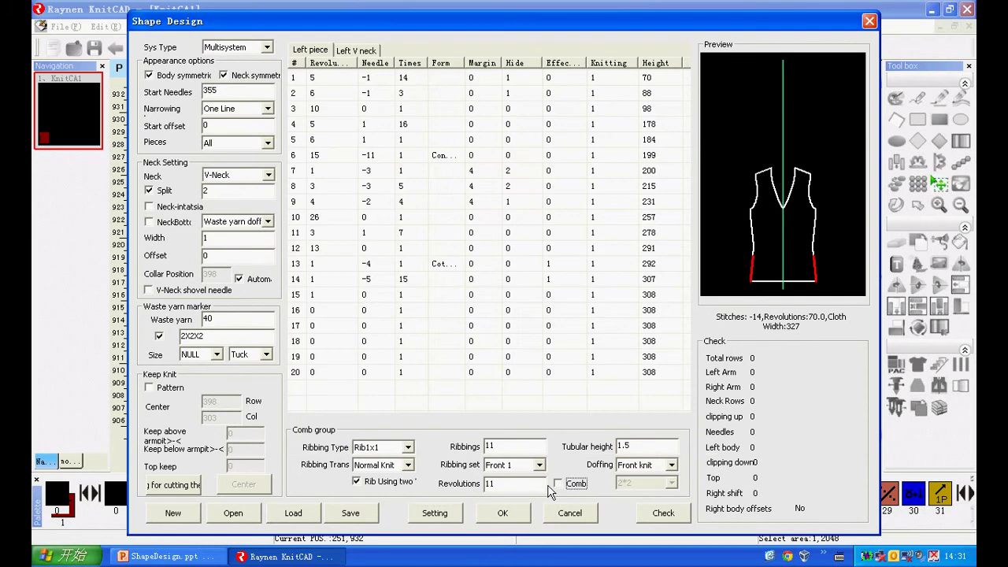
{"action": "left_click", "coordinate": [436, 511]}
{"action": "left_click", "coordinate": [326, 182]}
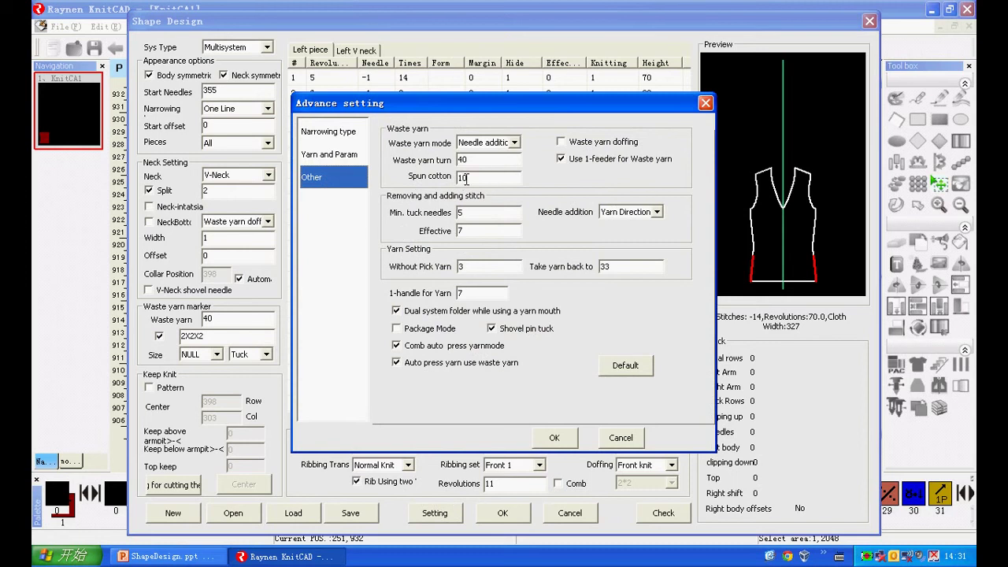
{"action": "left_click", "coordinate": [555, 438]}
{"action": "left_click", "coordinate": [504, 513]}
{"action": "scroll", "coordinate": [391, 178], "scroll_direction": "down", "scroll_amount": 2}
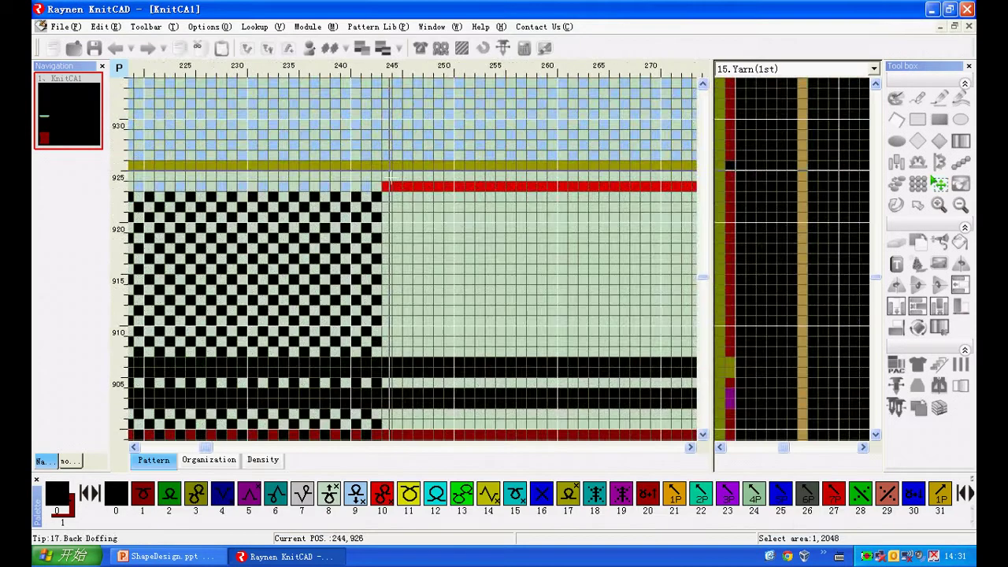
{"action": "scroll", "coordinate": [450, 417], "scroll_direction": "up", "scroll_amount": 2}
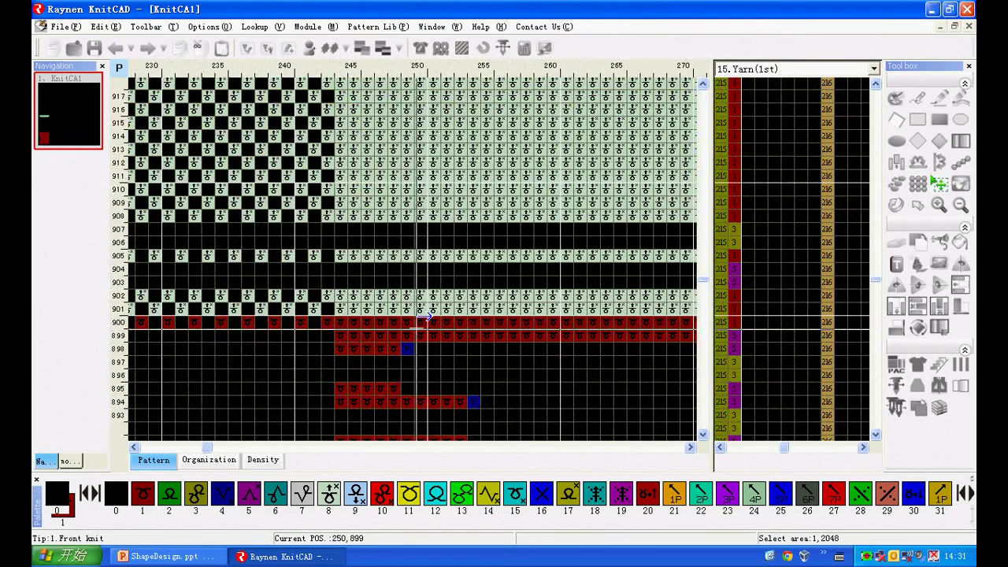
Step: Review the Use 1-feeder for Waste yarn option and the waste yarn feeder numbers in the advanced settings, and regenerate the pattern
{"action": "scroll", "coordinate": [432, 234], "scroll_direction": "down", "scroll_amount": 1}
{"action": "scroll", "coordinate": [389, 126], "scroll_direction": "up", "scroll_amount": 1}
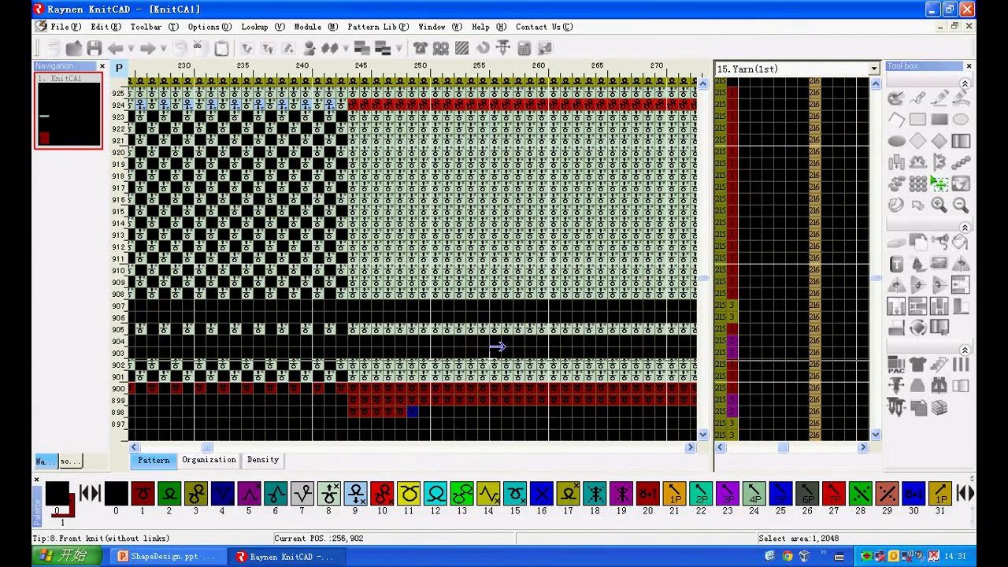
{"action": "left_click", "coordinate": [421, 49]}
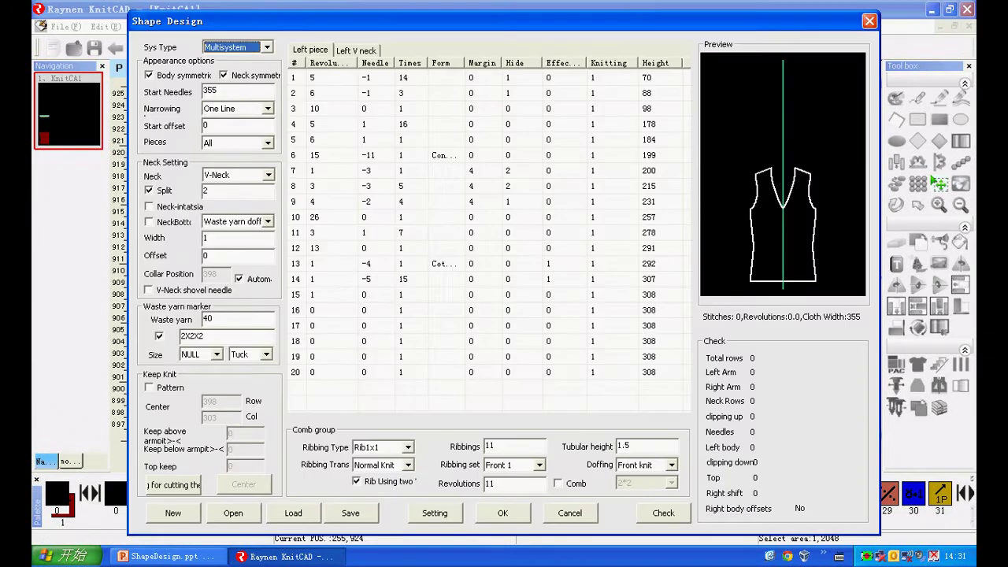
{"action": "left_click", "coordinate": [435, 513]}
{"action": "left_click", "coordinate": [313, 178]}
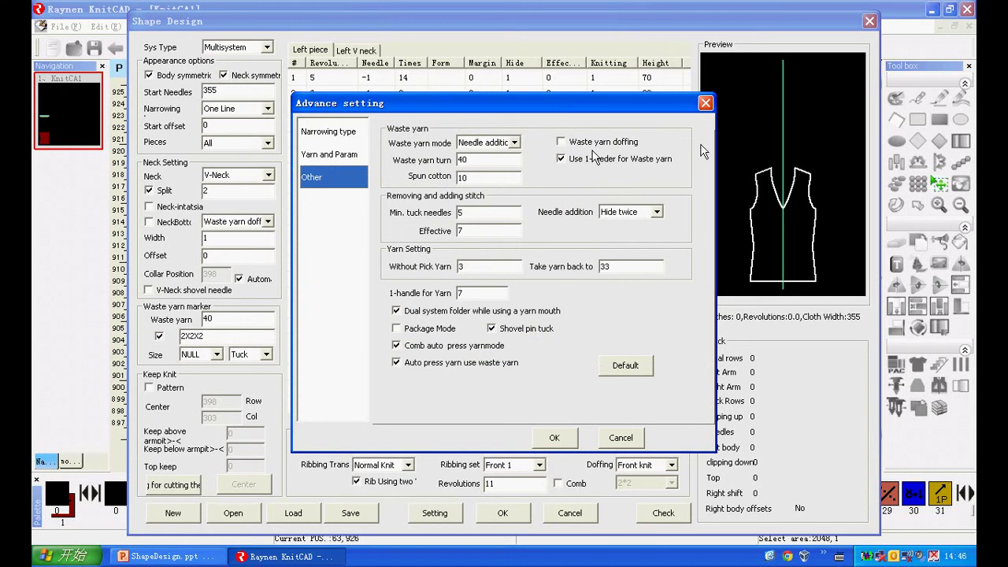
{"action": "left_click", "coordinate": [337, 157]}
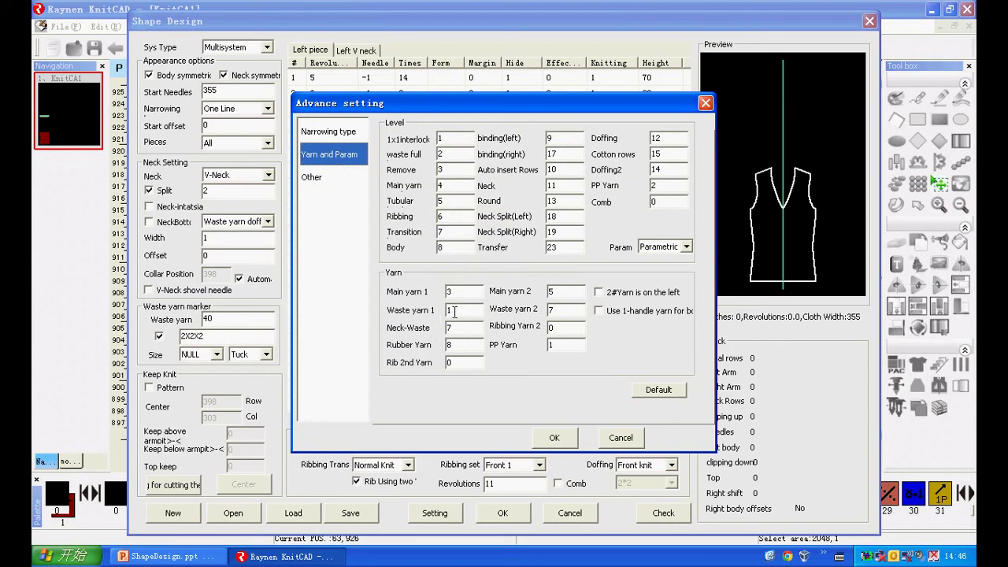
{"action": "left_click", "coordinate": [310, 179]}
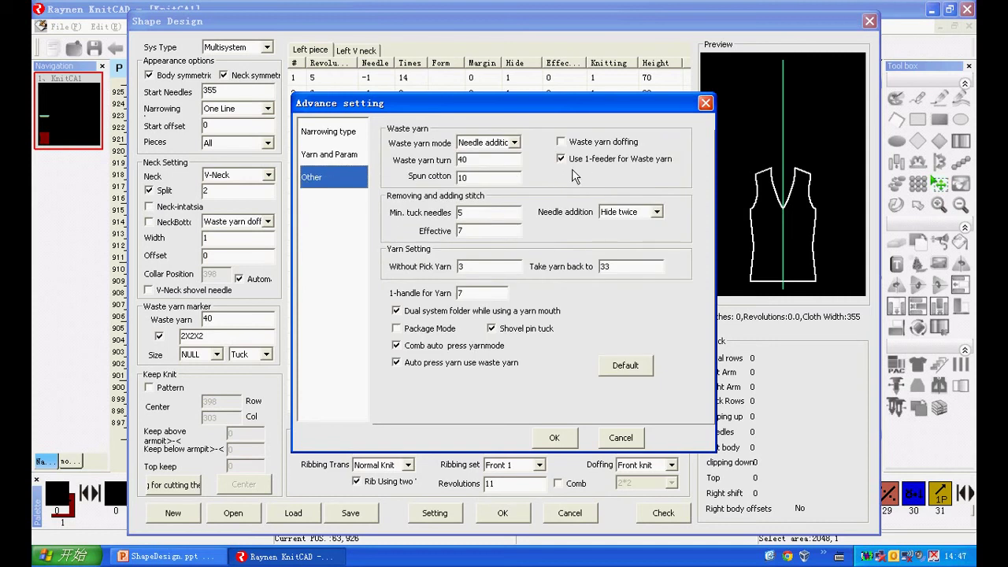
{"action": "left_click", "coordinate": [553, 438]}
{"action": "left_click", "coordinate": [508, 512]}
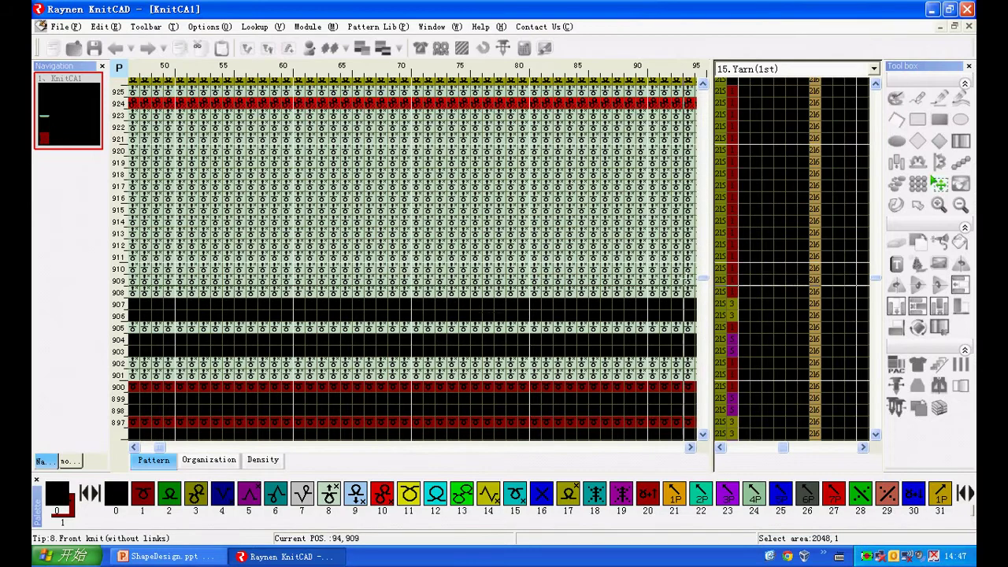
Step: Examine the waste yarn rows of the regenerated pattern around rows 900 to 957 together with their yarn column
{"action": "scroll", "coordinate": [535, 126], "scroll_direction": "down", "scroll_amount": 2, "text": "ctrl"}
{"action": "scroll", "coordinate": [545, 137], "scroll_direction": "up", "scroll_amount": 3, "text": "ctrl"}
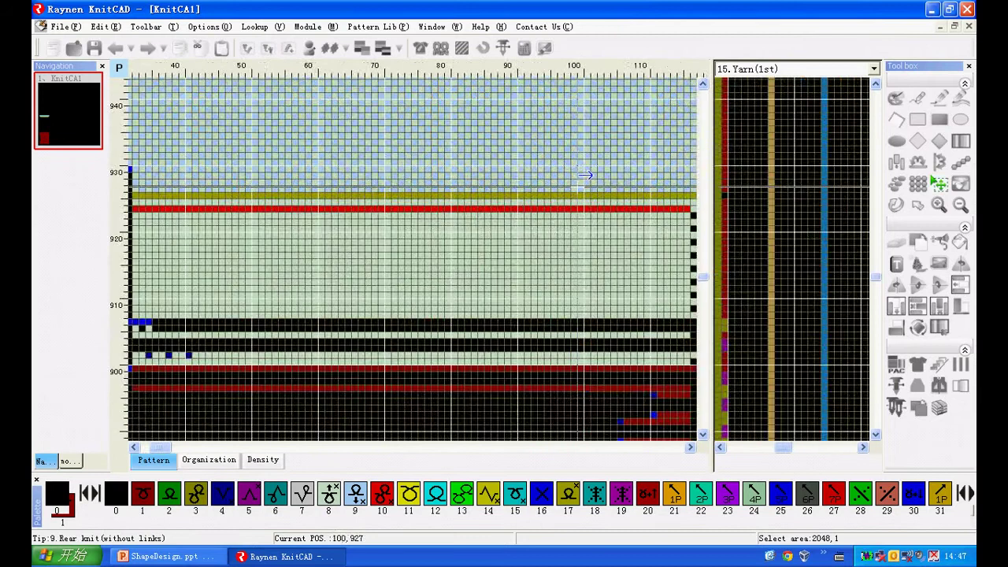
{"action": "scroll", "coordinate": [625, 141], "scroll_direction": "up", "scroll_amount": 2, "text": "ctrl"}
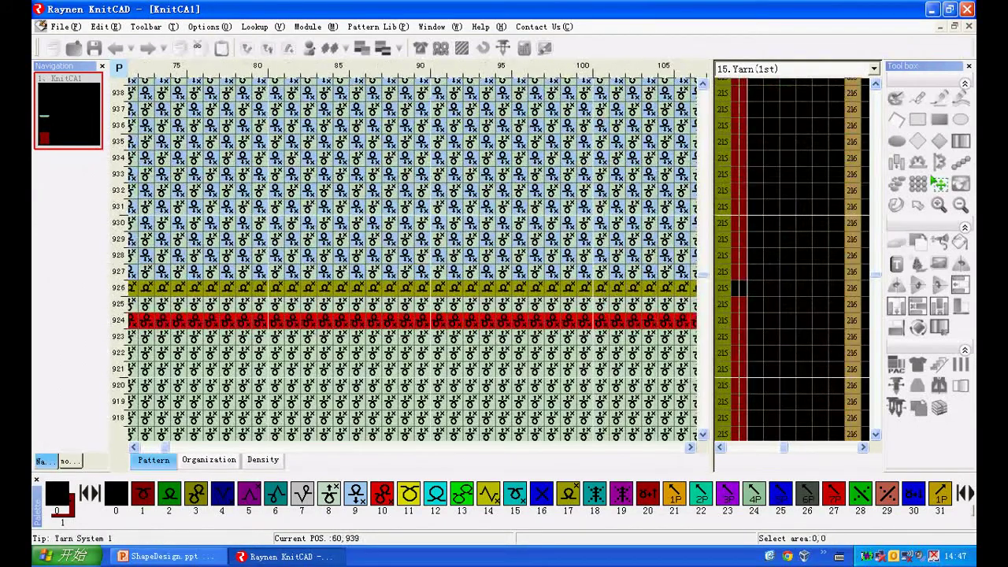
{"action": "scroll", "coordinate": [582, 330], "scroll_direction": "down", "scroll_amount": 2, "text": "ctrl"}
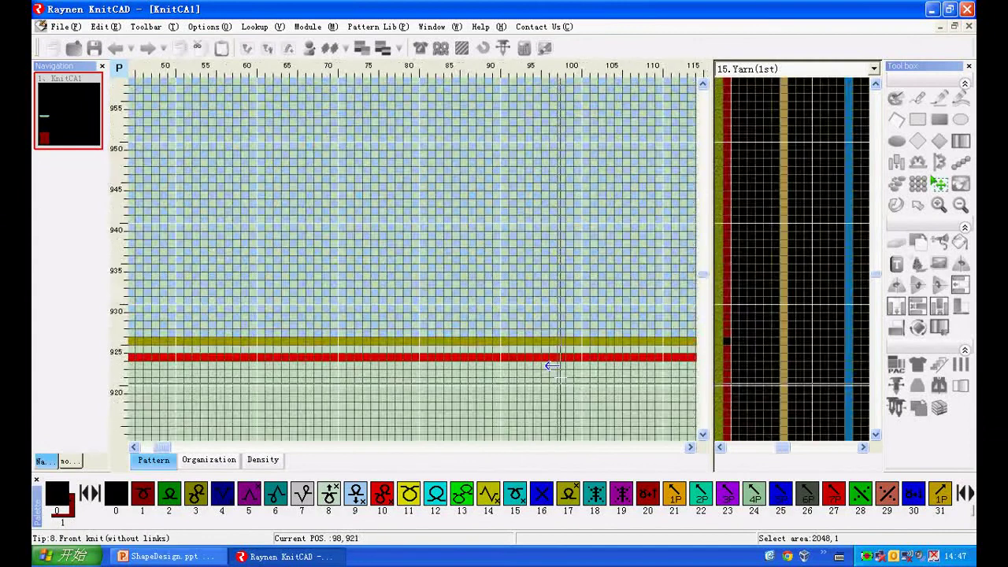
{"action": "scroll", "coordinate": [685, 161], "scroll_direction": "up", "scroll_amount": 2, "text": "ctrl"}
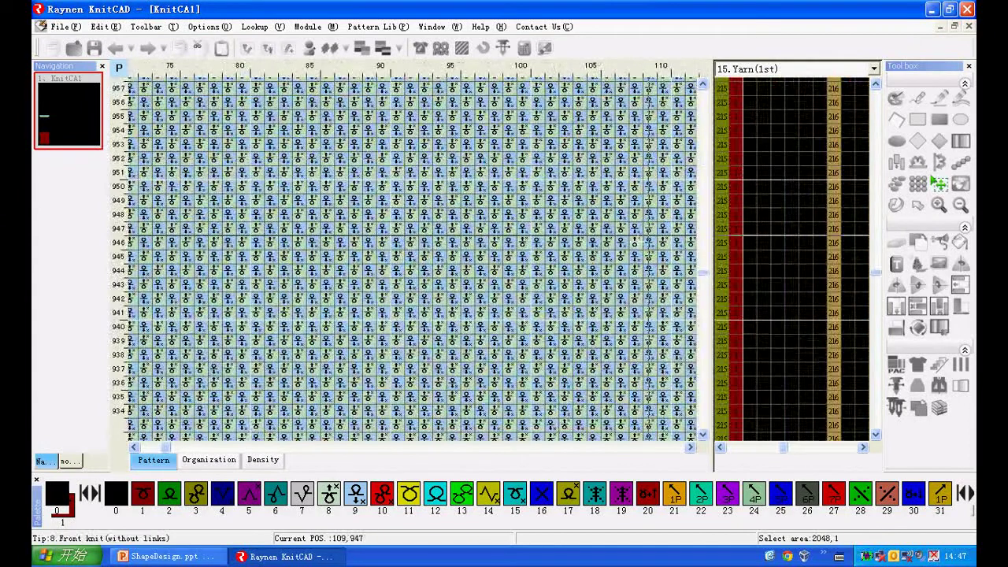
{"action": "left_click", "coordinate": [701, 434]}
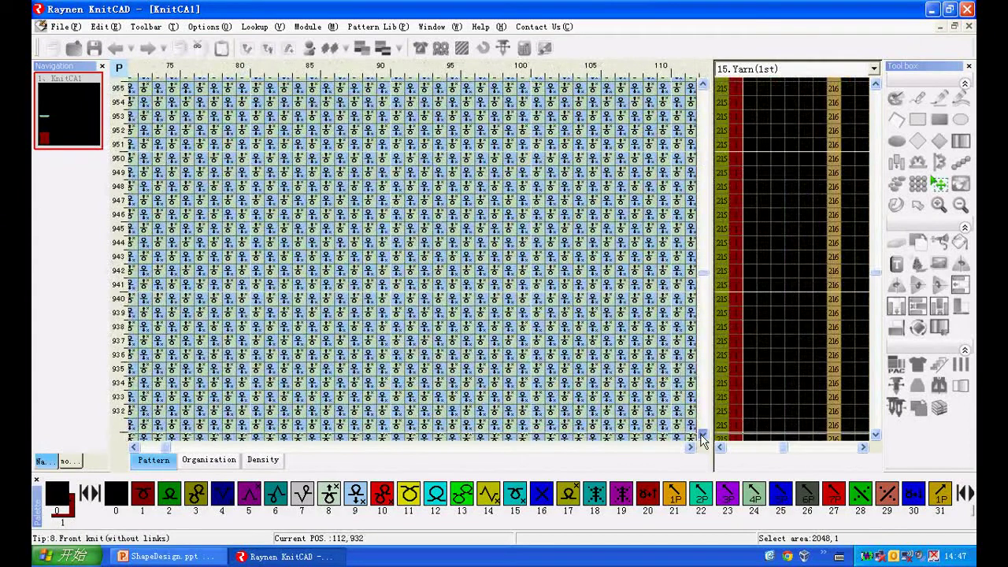
{"action": "scroll", "coordinate": [701, 437], "scroll_direction": "down", "scroll_amount": 10}
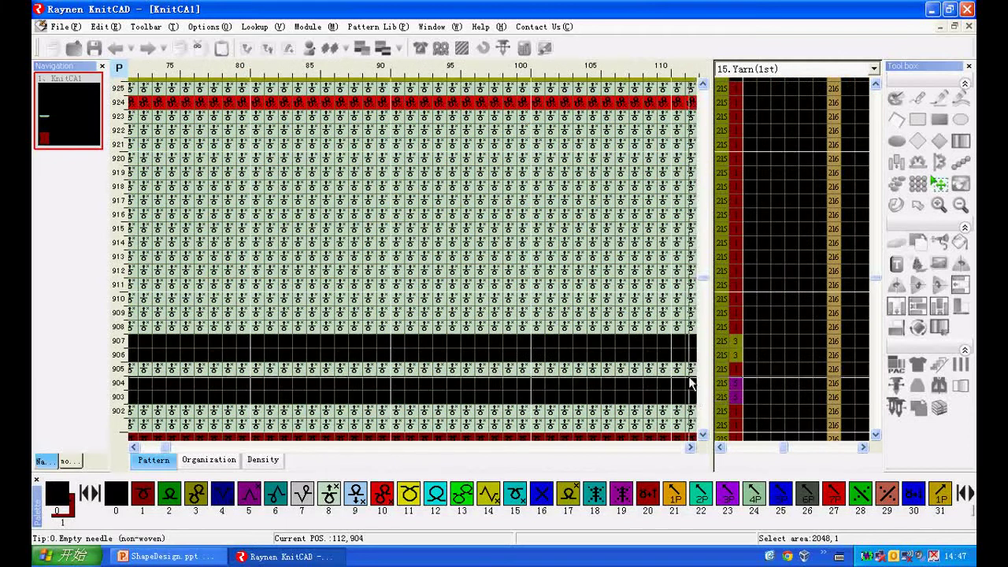
Step: Disable Use 1-feeder for Waste yarn in the advanced settings and regenerate the pattern to inspect its waste yarn rows and feeder numbers
{"action": "left_click", "coordinate": [419, 48]}
{"action": "left_click", "coordinate": [446, 513]}
{"action": "left_click", "coordinate": [312, 175]}
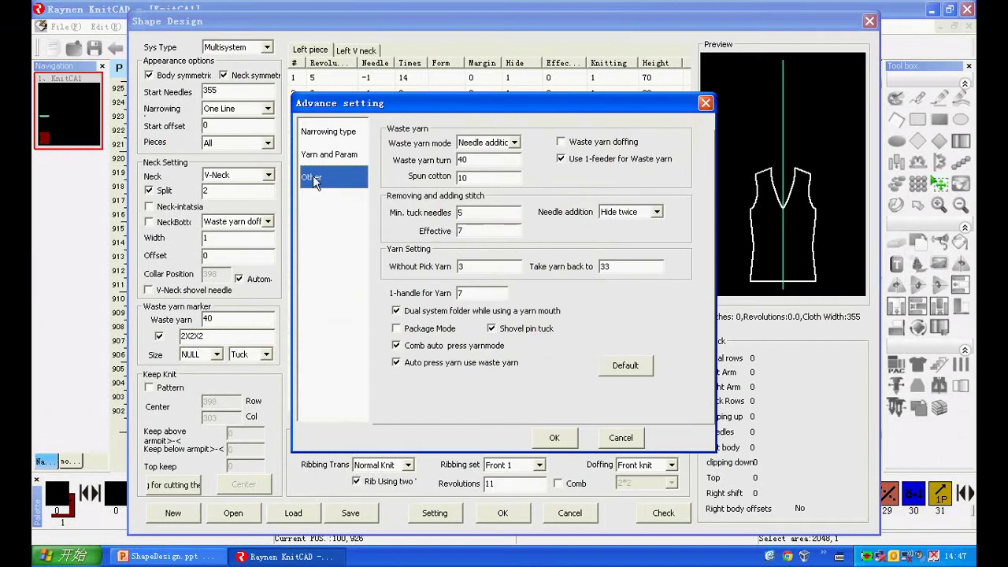
{"action": "left_click", "coordinate": [561, 159]}
{"action": "left_click", "coordinate": [551, 438]}
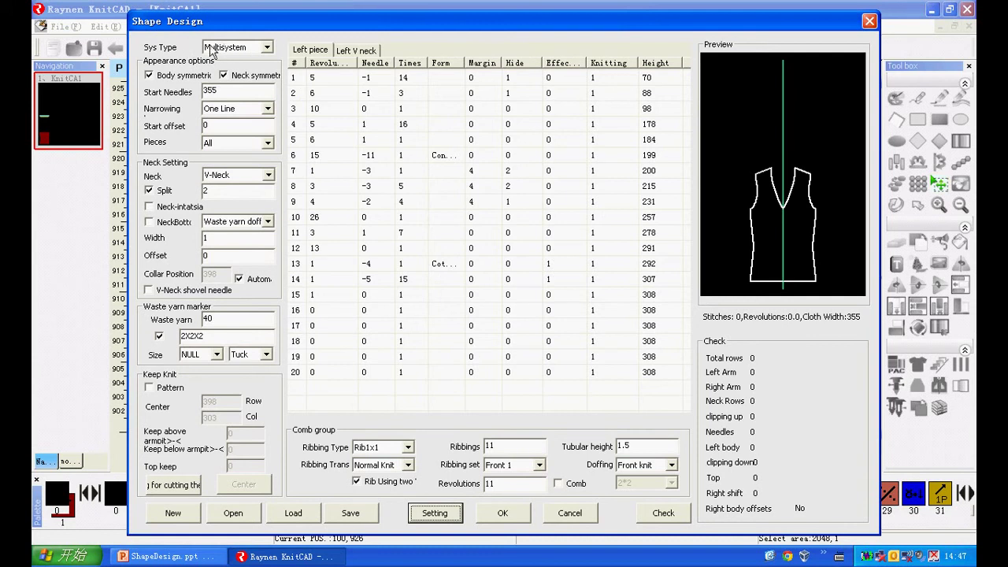
{"action": "left_click", "coordinate": [501, 513]}
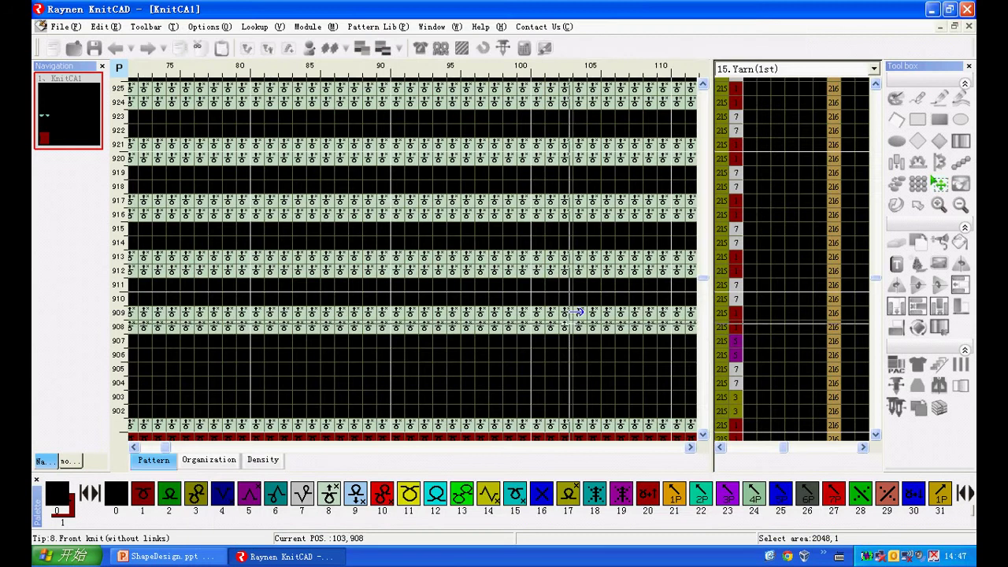
{"action": "scroll", "coordinate": [578, 197], "scroll_direction": "down", "scroll_amount": 3}
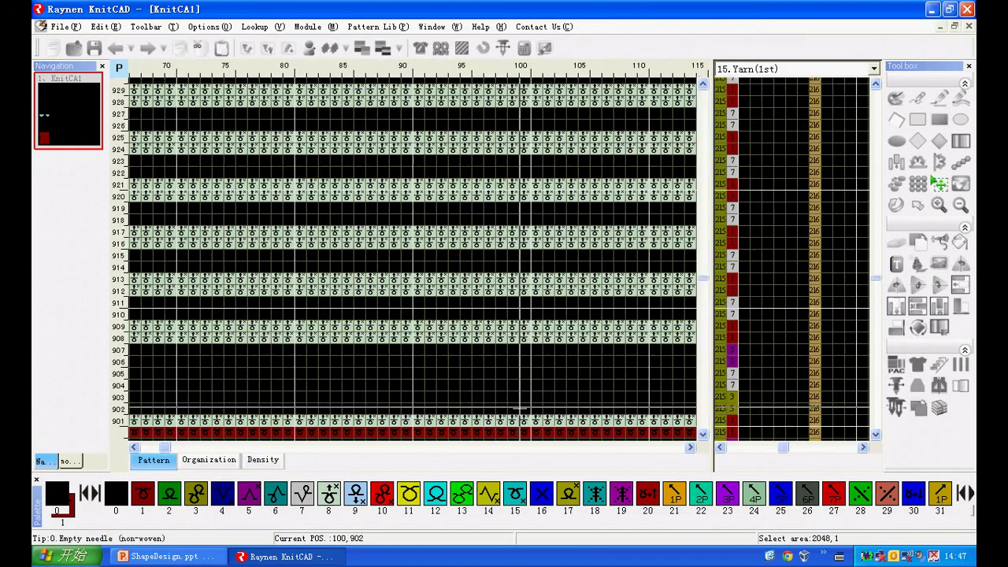
{"action": "scroll", "coordinate": [565, 280], "scroll_direction": "up", "scroll_amount": 3}
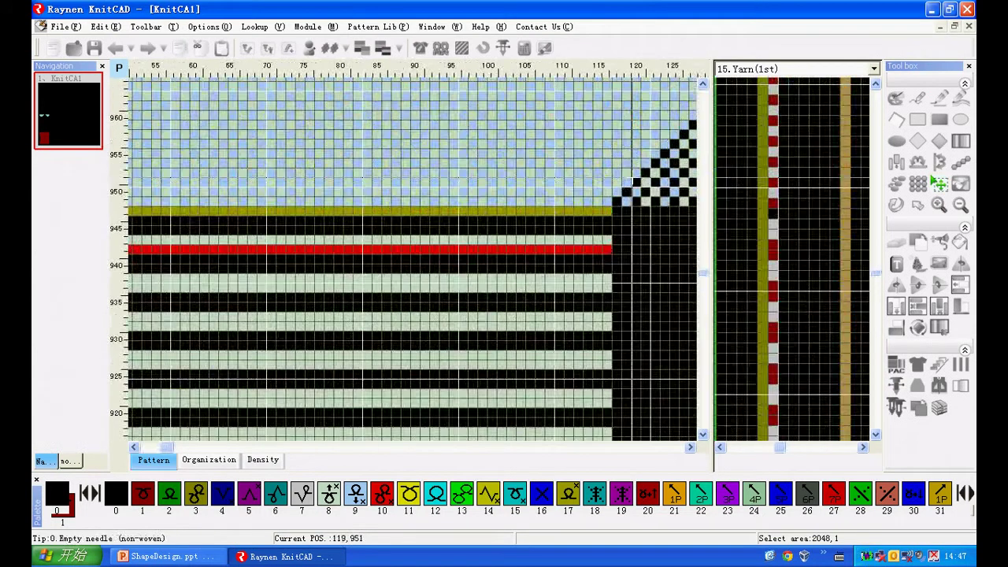
{"action": "scroll", "coordinate": [605, 215], "scroll_direction": "up", "scroll_amount": 2}
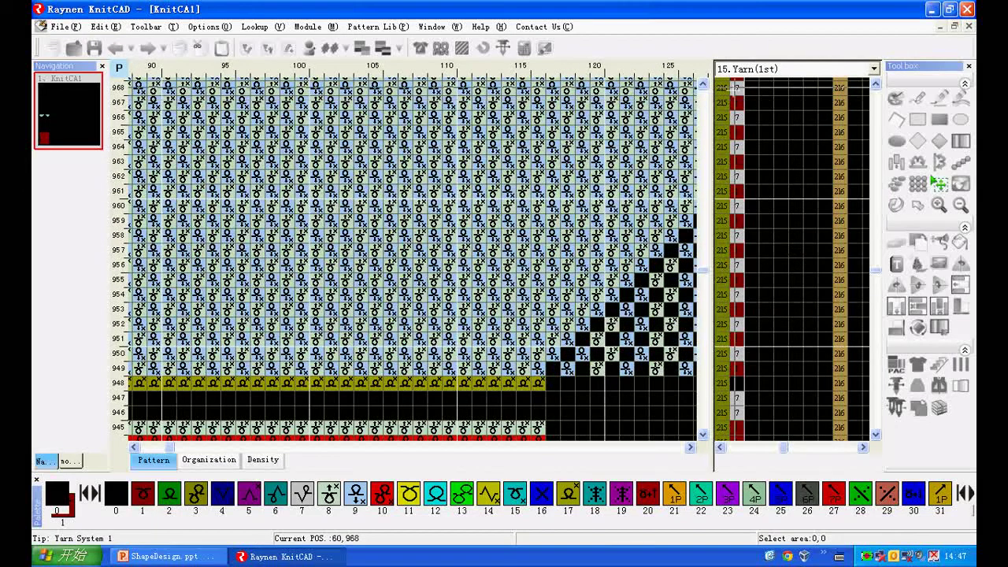
{"action": "mouse_move", "coordinate": [738, 238]}
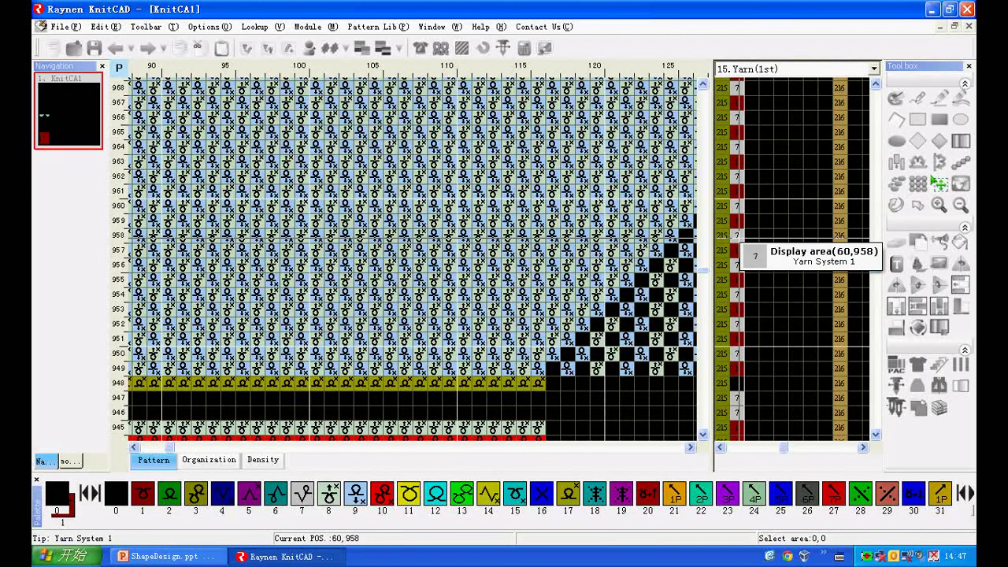
Step: Review the removing and adding stitch settings in the advanced settings and regenerate the pattern
{"action": "left_click", "coordinate": [420, 48]}
{"action": "left_click", "coordinate": [433, 520]}
{"action": "left_click", "coordinate": [321, 178]}
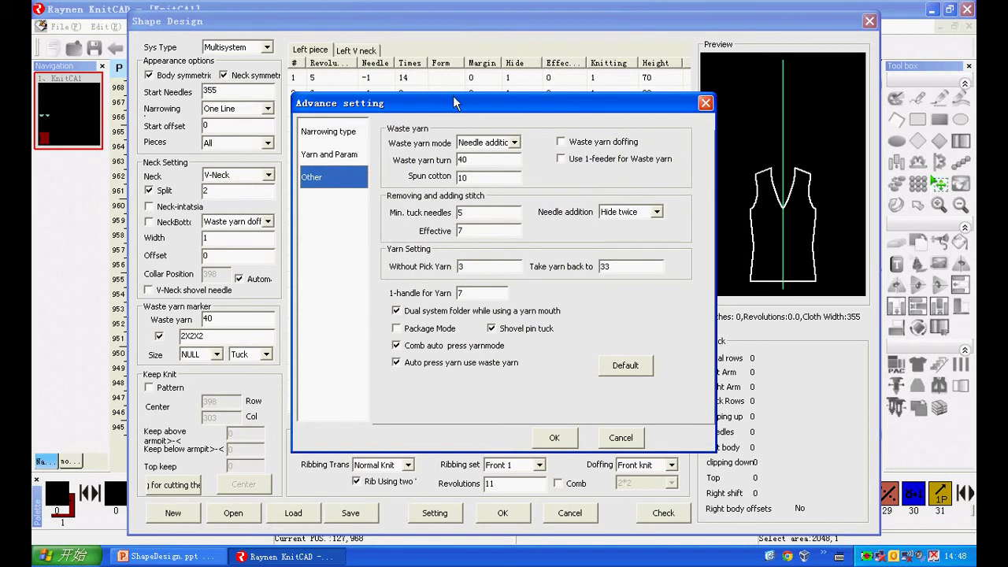
{"action": "left_click_drag", "start_coordinate": [677, 100], "coordinate": [901, 92]}
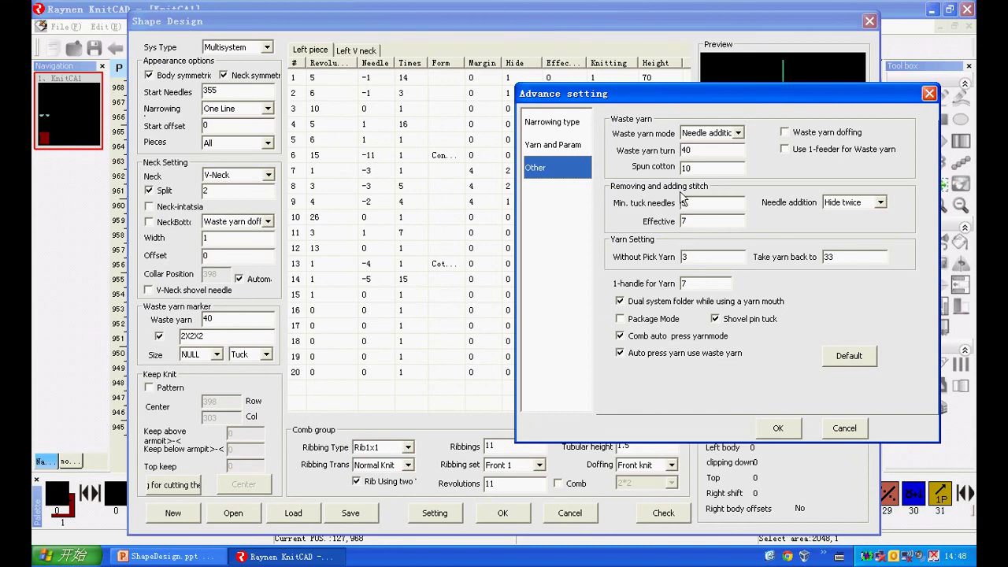
{"action": "left_click", "coordinate": [778, 428]}
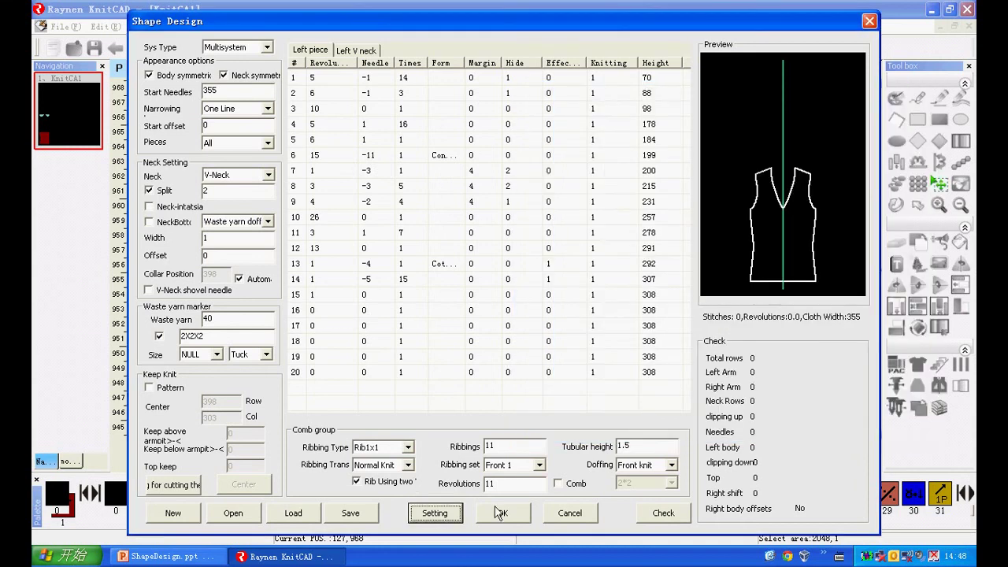
{"action": "left_click", "coordinate": [503, 512]}
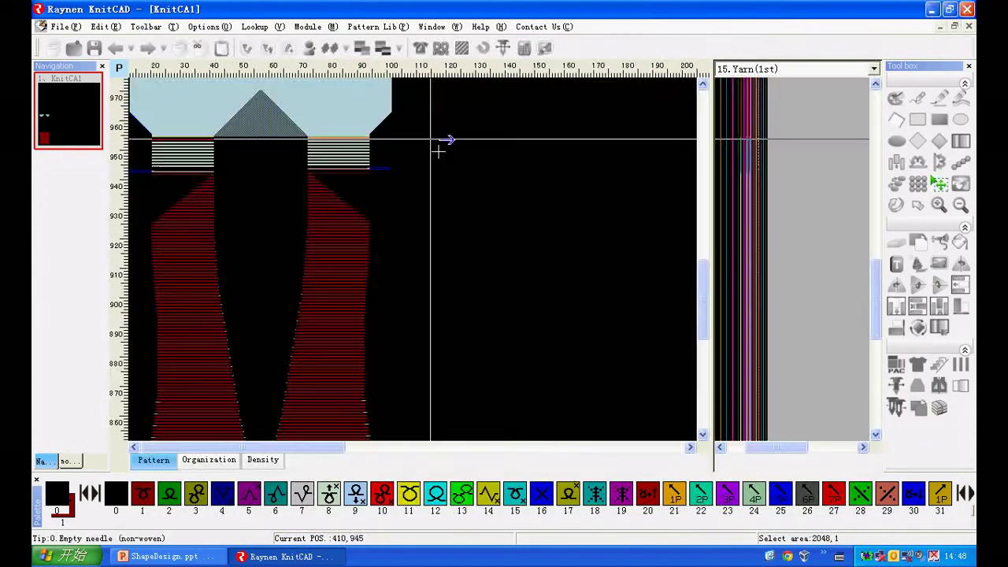
Step: Examine the stitch-removal transfers and tuck stitches at the body's right armhole edge around rows 434 to 448
{"action": "left_click_drag", "start_coordinate": [704, 312], "coordinate": [703, 392]}
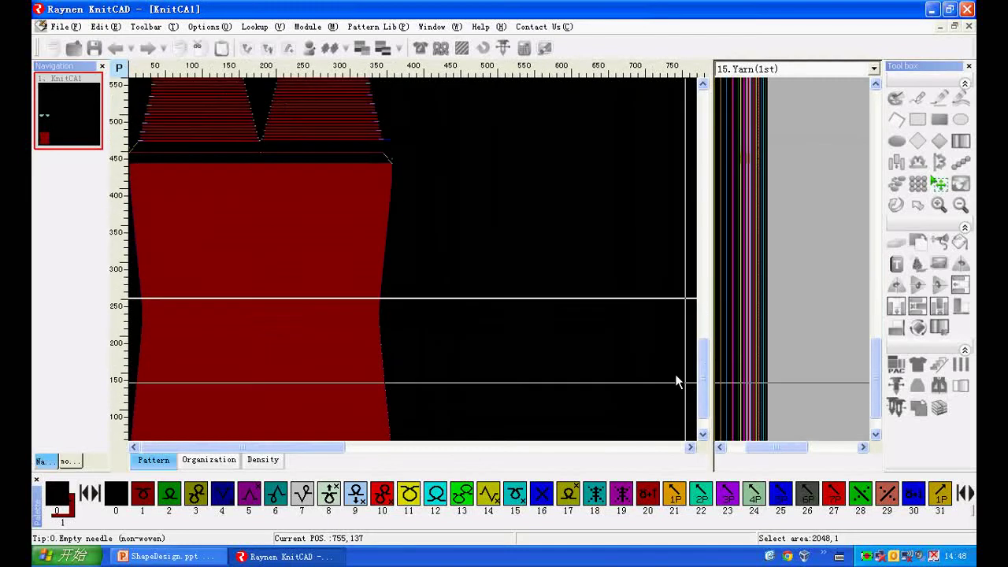
{"action": "scroll", "coordinate": [387, 170], "scroll_direction": "up", "scroll_amount": 5}
{"action": "scroll", "coordinate": [422, 118], "scroll_direction": "up", "scroll_amount": 4}
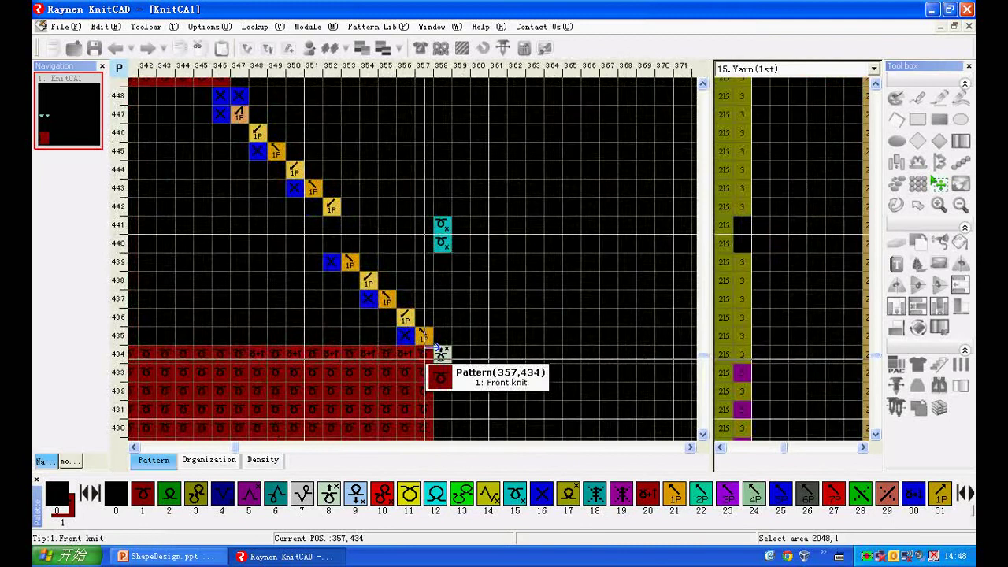
{"action": "scroll", "coordinate": [430, 347], "scroll_direction": "up", "scroll_amount": 1}
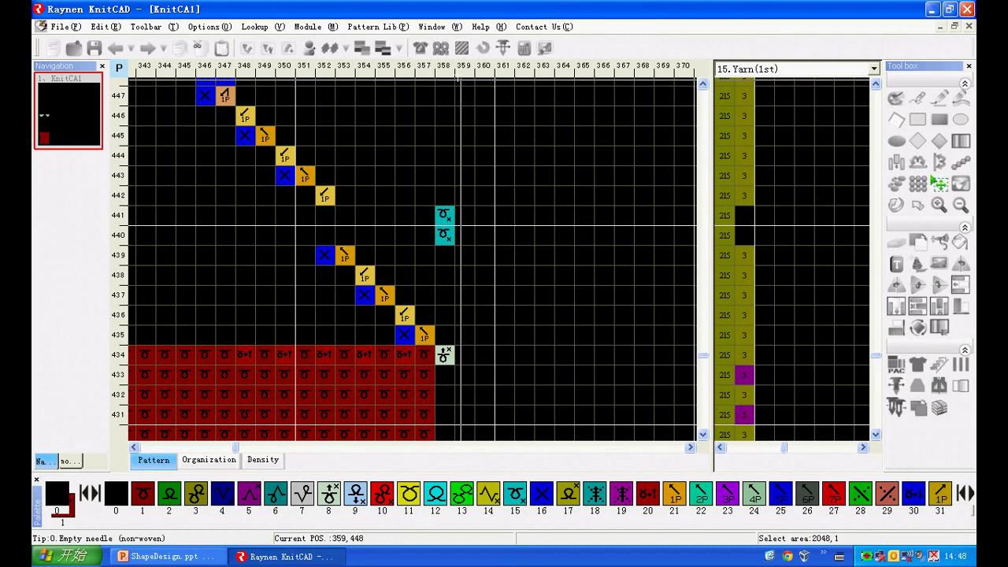
Step: Set the minimum tuck needles to 13 in the advanced settings and regenerate the pattern
{"action": "left_click", "coordinate": [424, 54]}
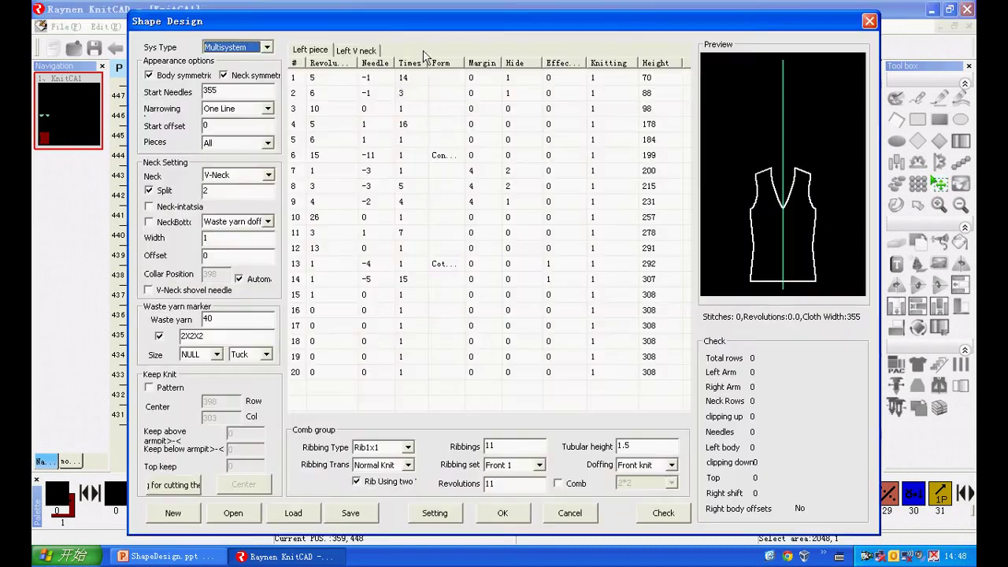
{"action": "left_click", "coordinate": [437, 515]}
{"action": "left_click", "coordinate": [318, 186]}
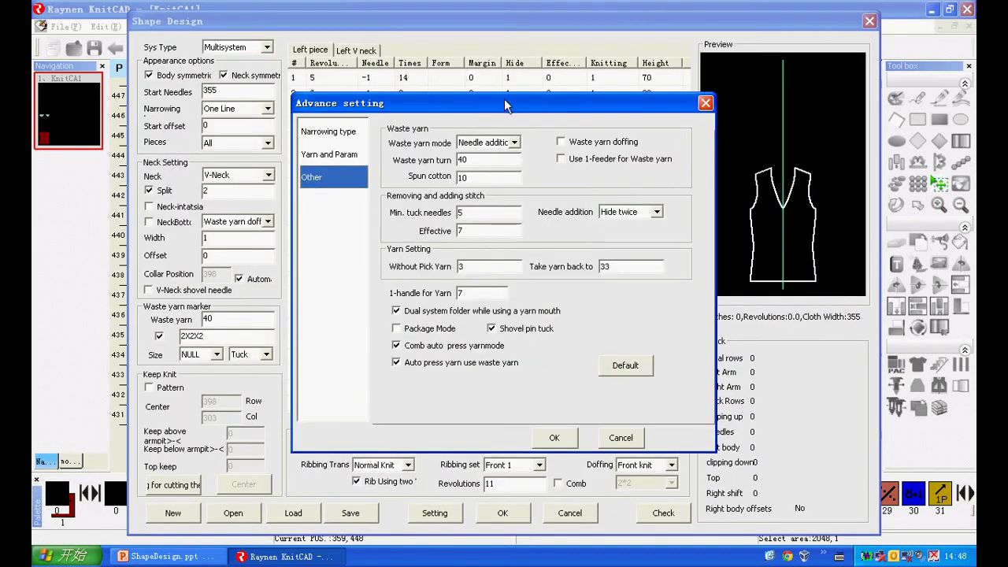
{"action": "left_click_drag", "start_coordinate": [508, 103], "coordinate": [736, 81]}
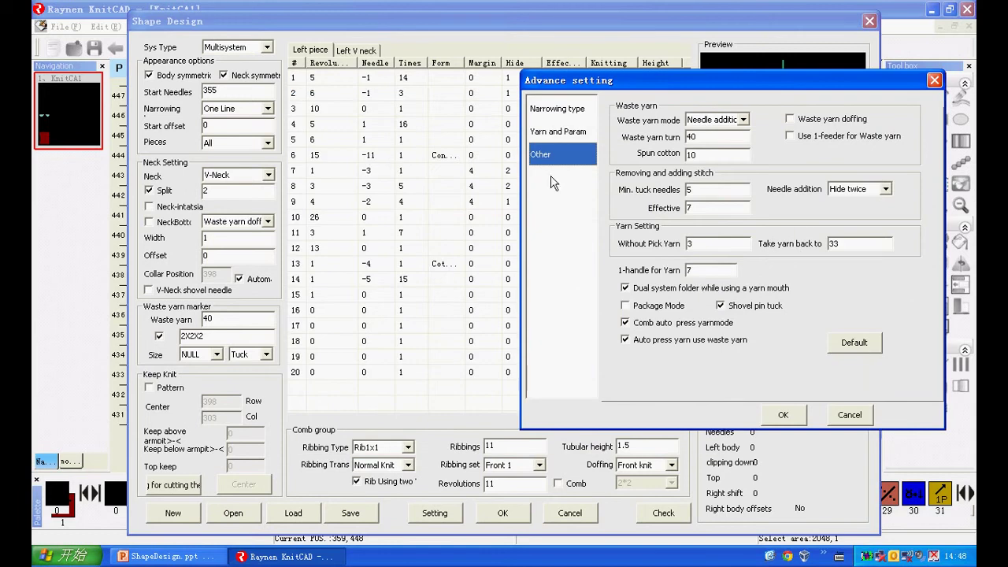
{"action": "double_click", "coordinate": [698, 189]}
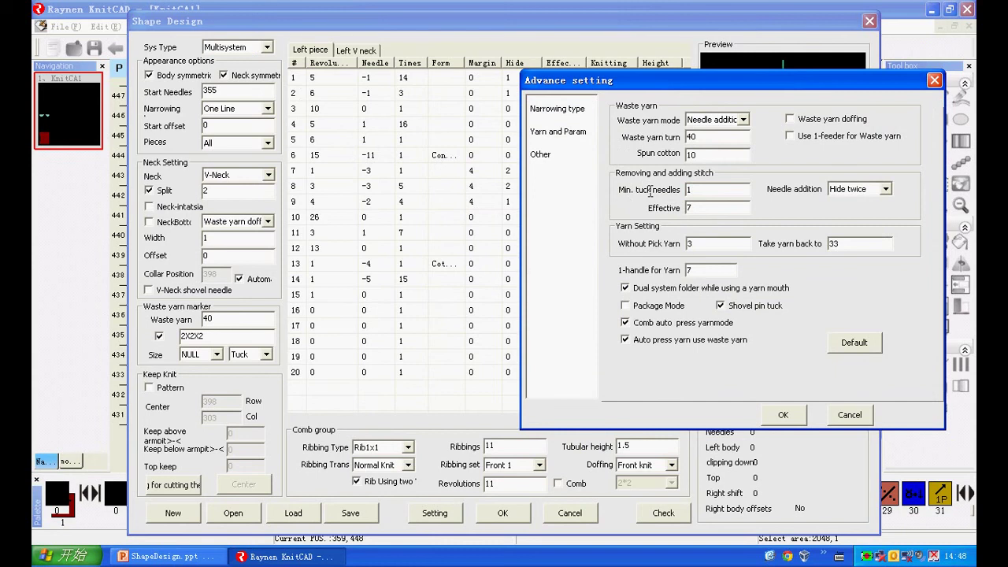
{"action": "left_click", "coordinate": [787, 412]}
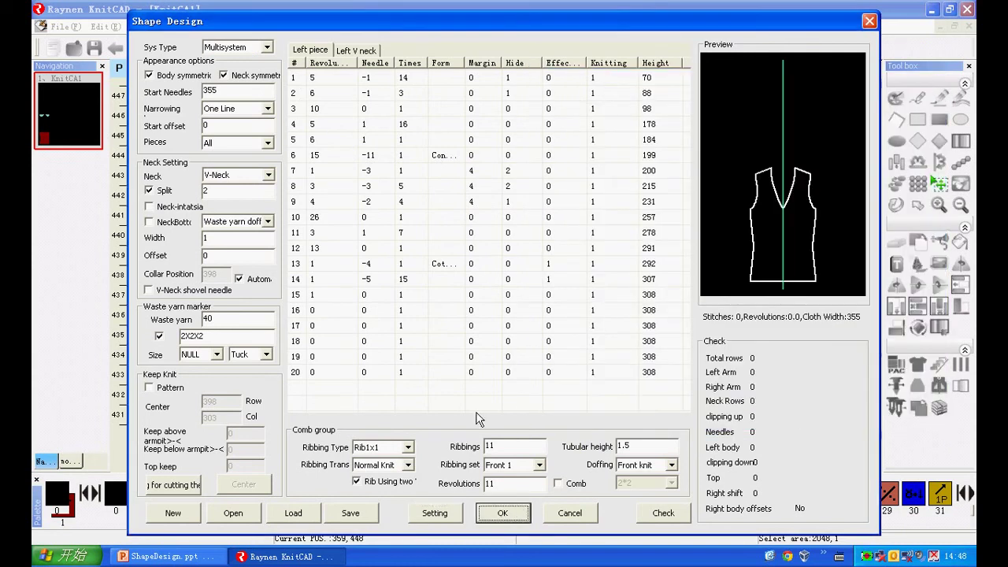
{"action": "key", "text": "Return"}
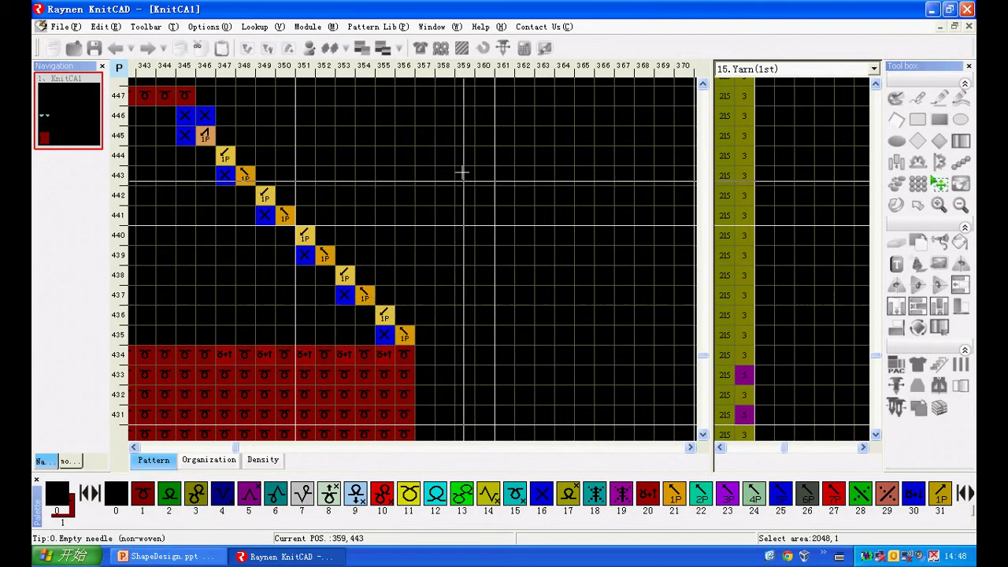
Step: Set the minimum tuck needles to 5 in the advanced settings
{"action": "left_click", "coordinate": [420, 48]}
{"action": "left_click", "coordinate": [435, 512]}
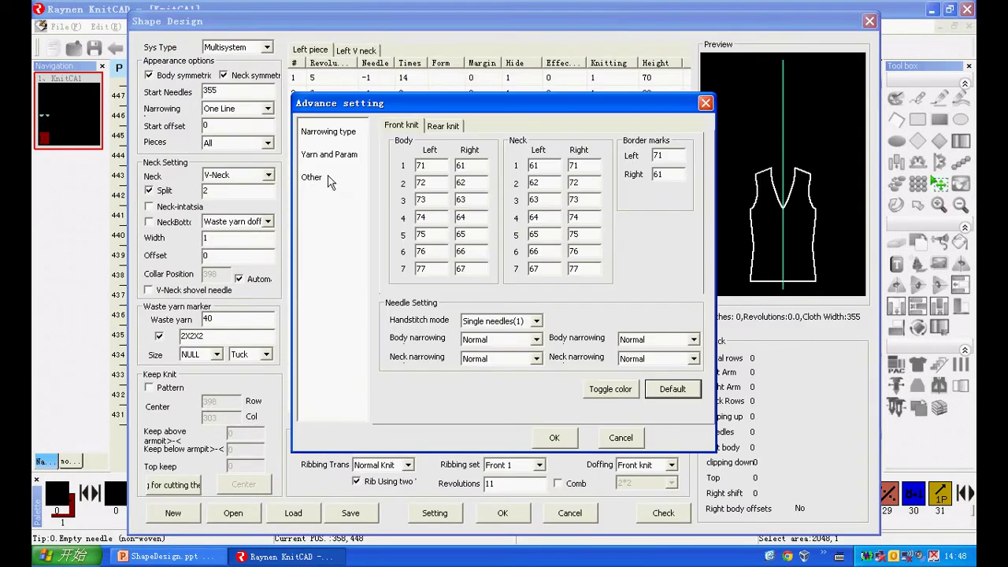
{"action": "left_click", "coordinate": [323, 177]}
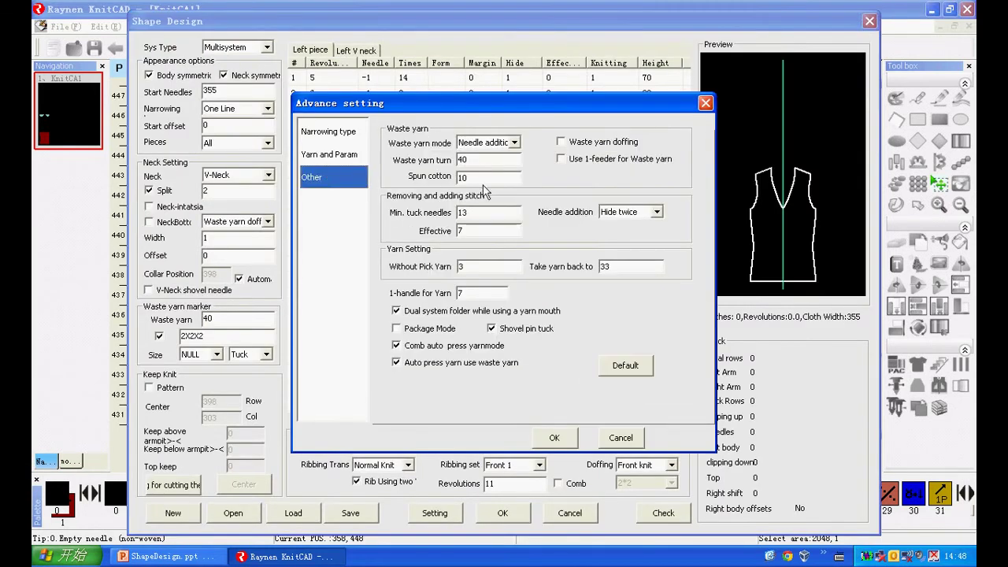
{"action": "double_click", "coordinate": [445, 213]}
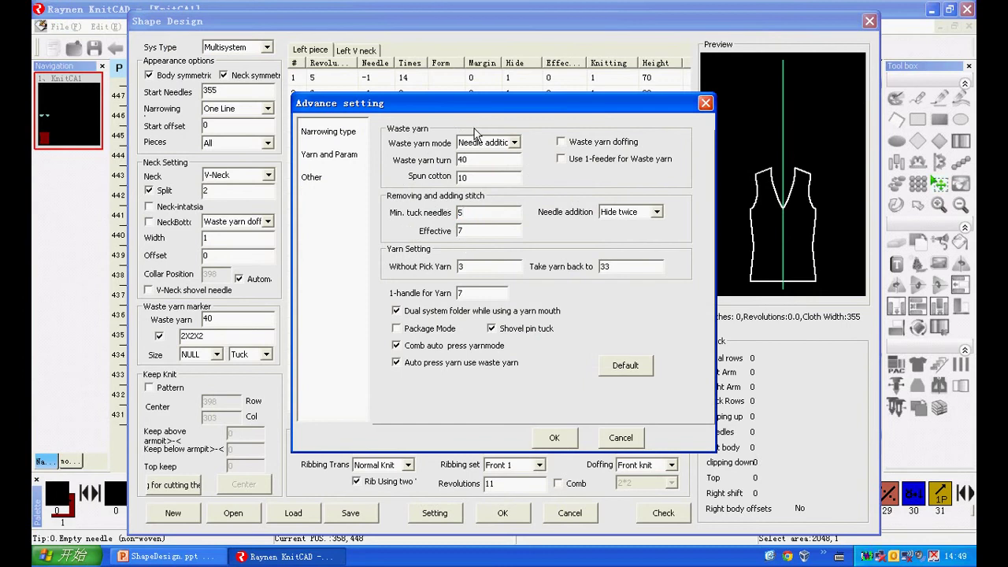
Step: Set the Effective value for removing and adding stitches to 2, regenerate the pattern and inspect the garment's right edge
{"action": "left_click_drag", "start_coordinate": [638, 104], "coordinate": [804, 96]}
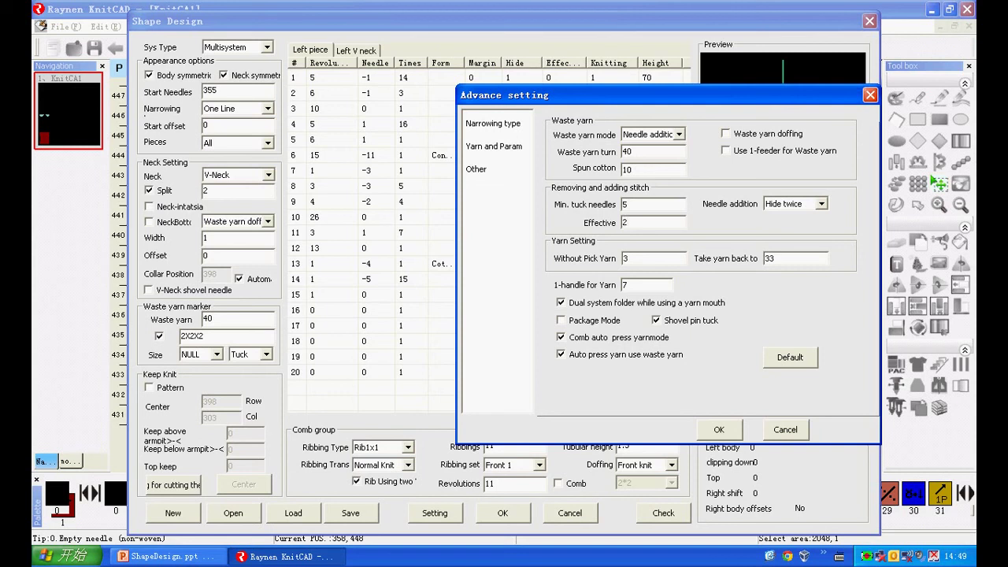
{"action": "key", "text": "Return"}
{"action": "left_click", "coordinate": [502, 512]}
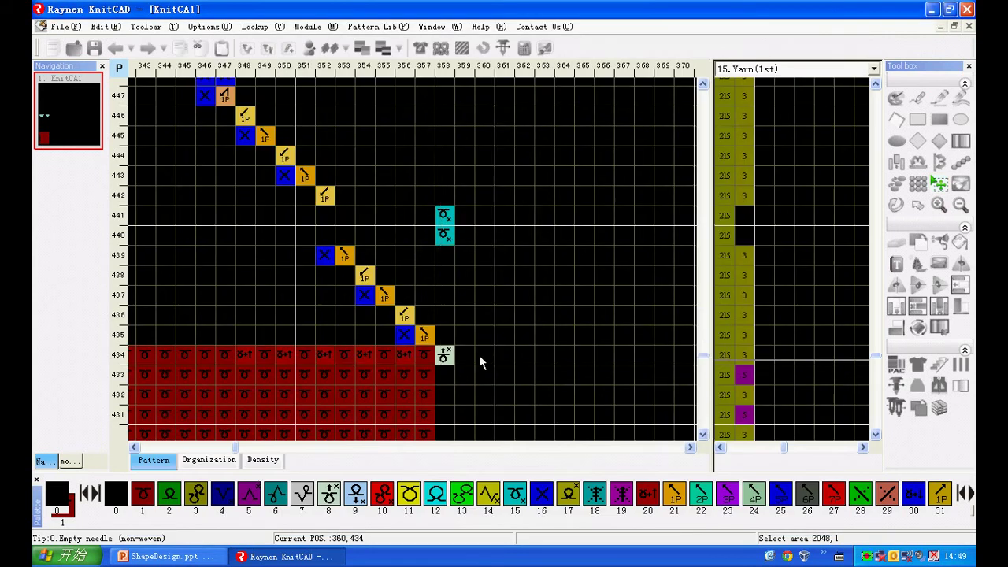
{"action": "scroll", "coordinate": [473, 397], "scroll_direction": "down", "scroll_amount": 5}
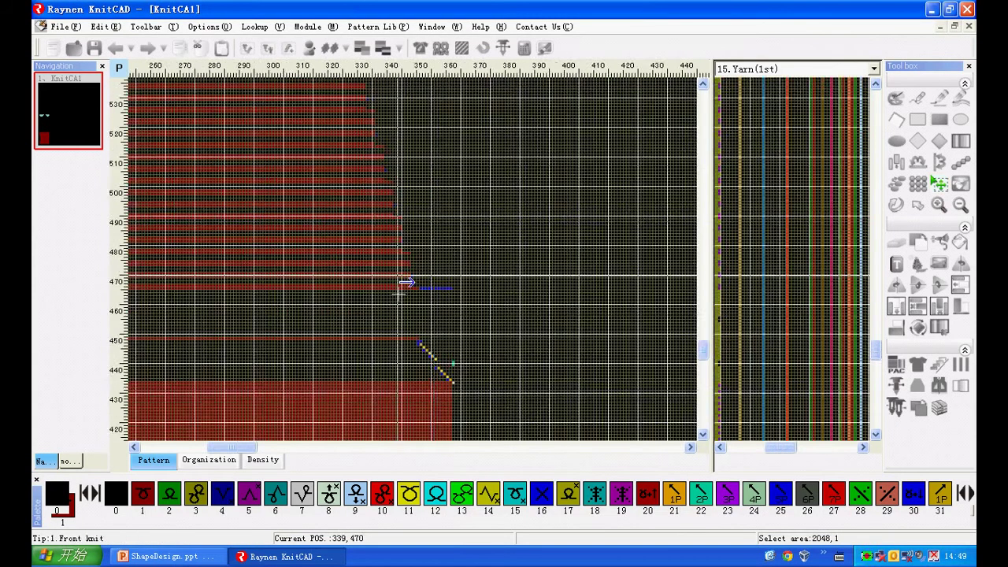
{"action": "scroll", "coordinate": [400, 277], "scroll_direction": "down", "scroll_amount": 2}
{"action": "scroll", "coordinate": [377, 194], "scroll_direction": "up", "scroll_amount": 6}
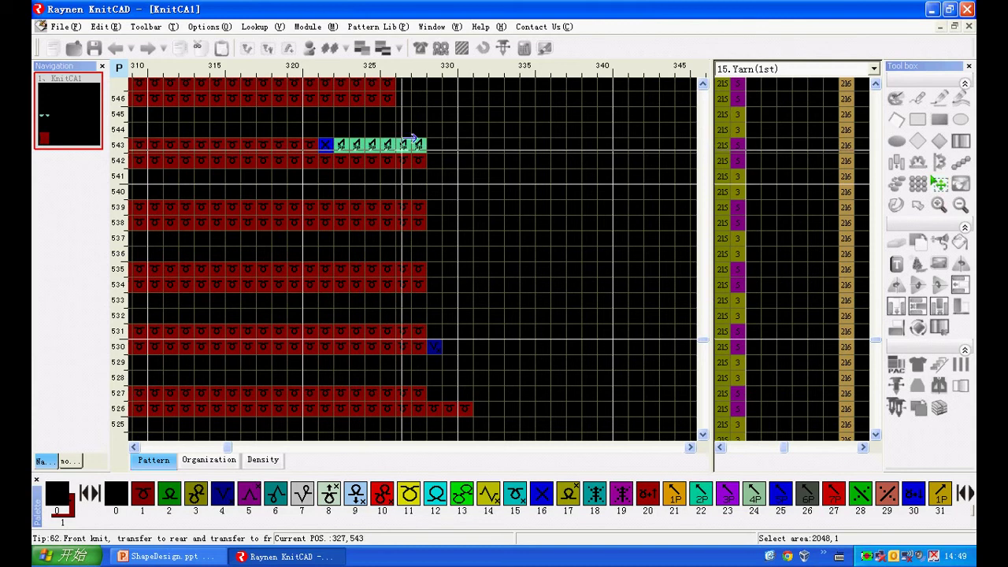
Step: Set the Effective value for removing and adding stitches to 7 in the advanced settings
{"action": "left_click", "coordinate": [418, 48]}
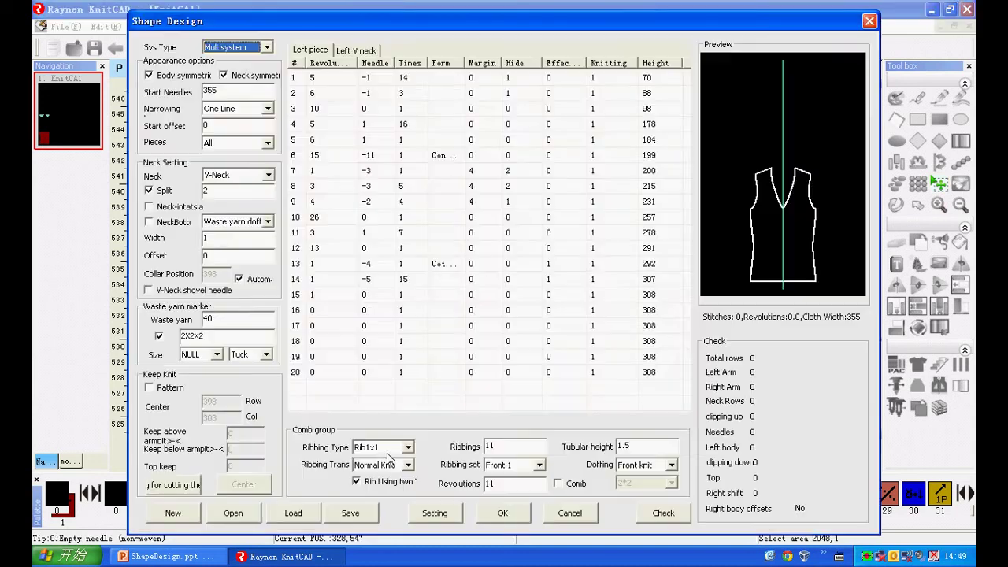
{"action": "left_click", "coordinate": [435, 513]}
{"action": "left_click", "coordinate": [312, 177]}
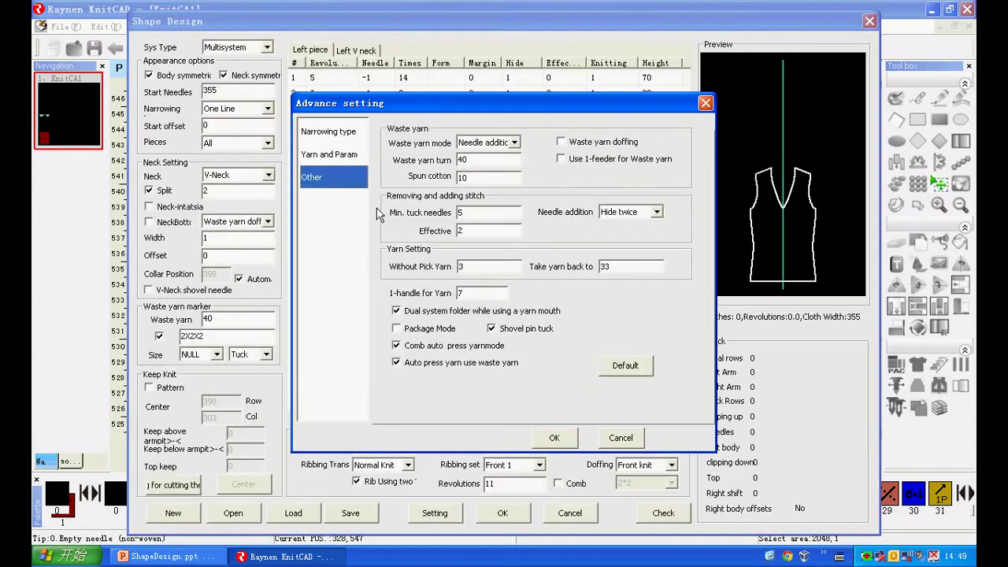
{"action": "double_click", "coordinate": [471, 232]}
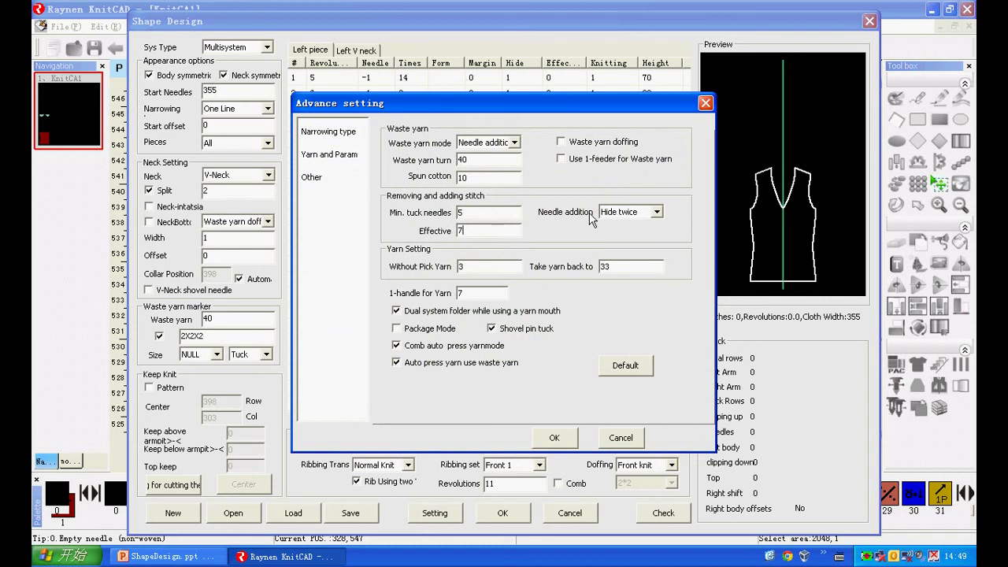
Step: Set needle addition to Yarn Direction and the system type to Single system, and regenerate the pattern
{"action": "left_click", "coordinate": [660, 212]}
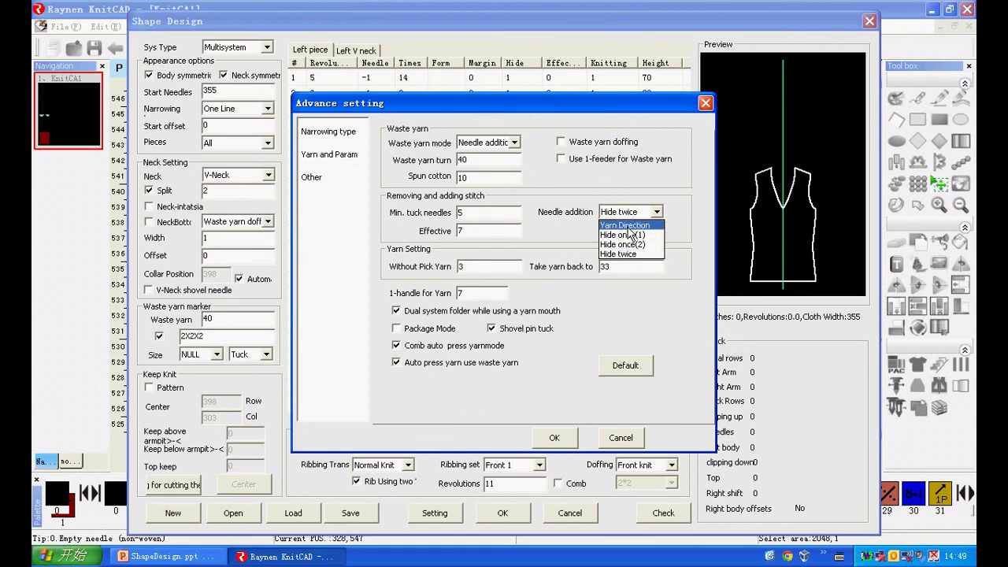
{"action": "left_click", "coordinate": [627, 226]}
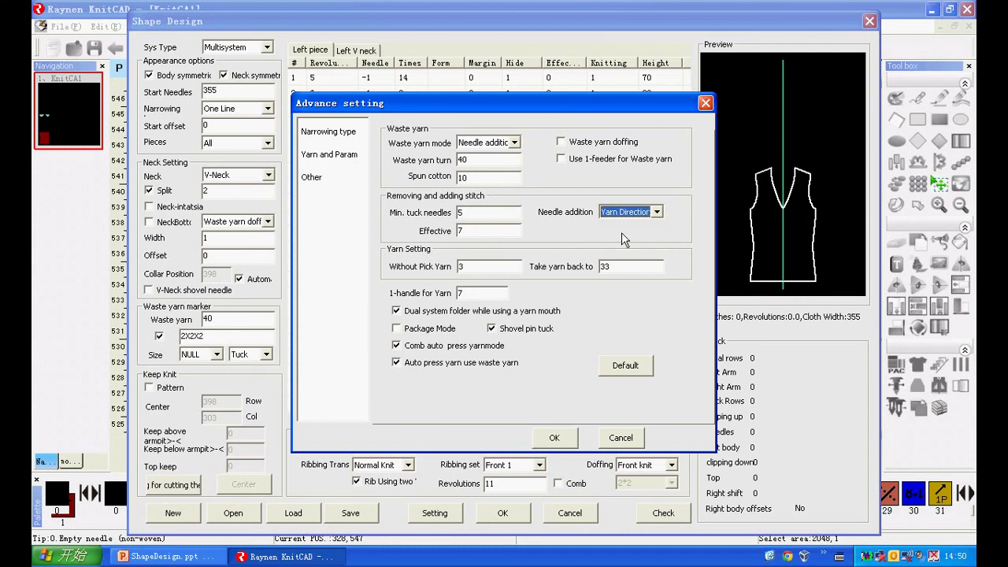
{"action": "left_click", "coordinate": [551, 438]}
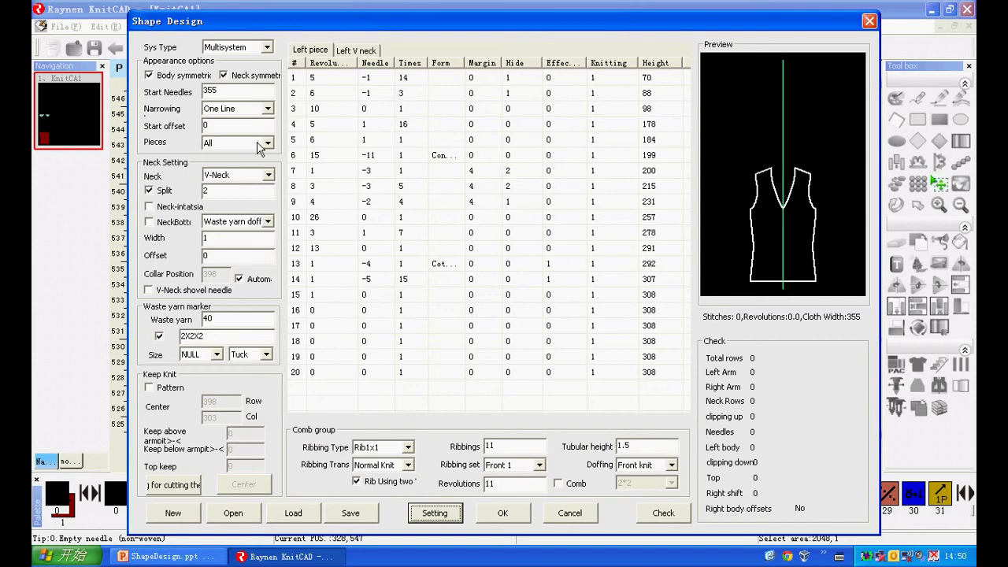
{"action": "left_click", "coordinate": [233, 50]}
{"action": "left_click", "coordinate": [231, 61]}
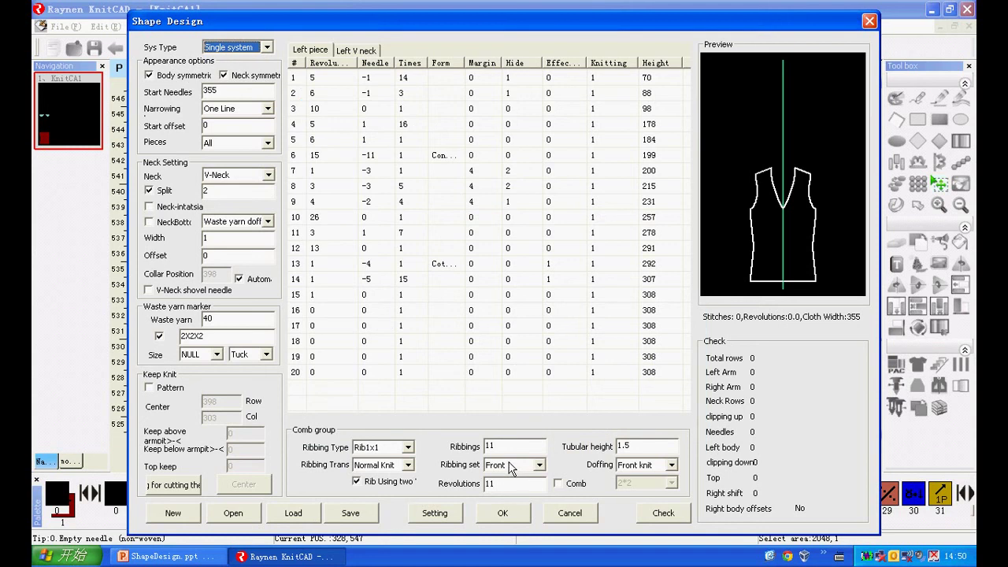
{"action": "left_click", "coordinate": [502, 514]}
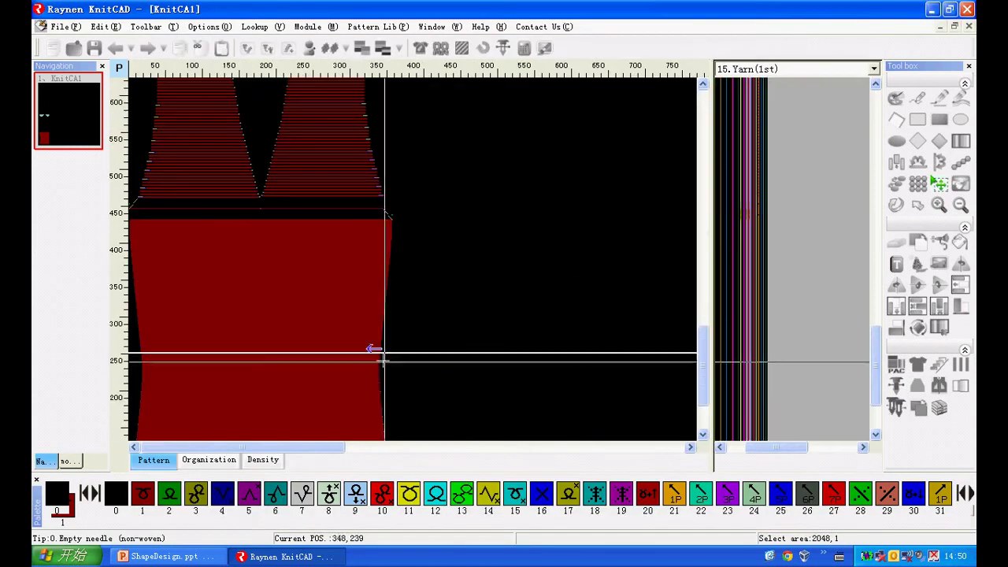
Step: Compare the needle-addition stitches at the body's right and left edges around rows 258 to 275
{"action": "scroll", "coordinate": [370, 315], "scroll_direction": "up", "scroll_amount": 2}
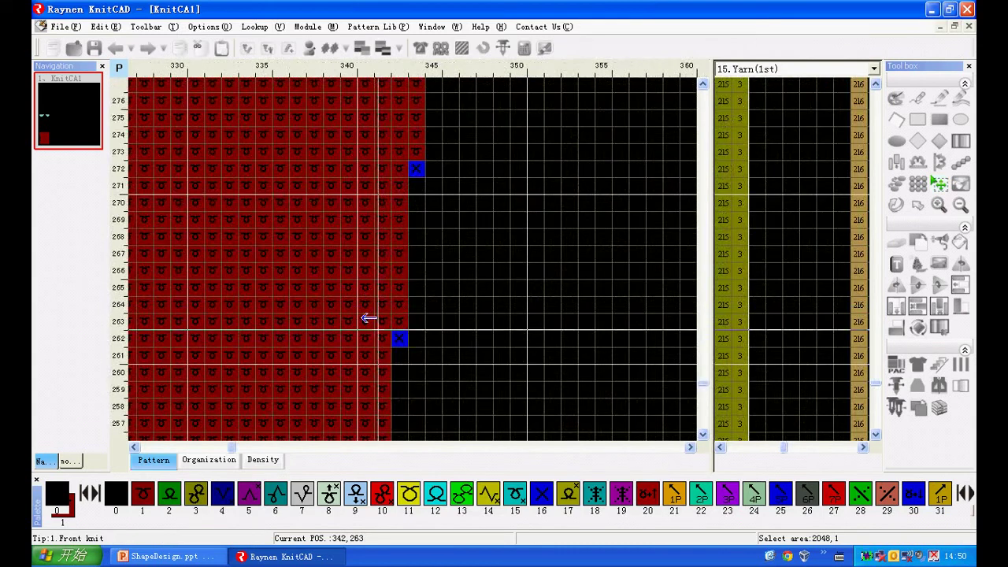
{"action": "scroll", "coordinate": [371, 309], "scroll_direction": "up", "scroll_amount": 1}
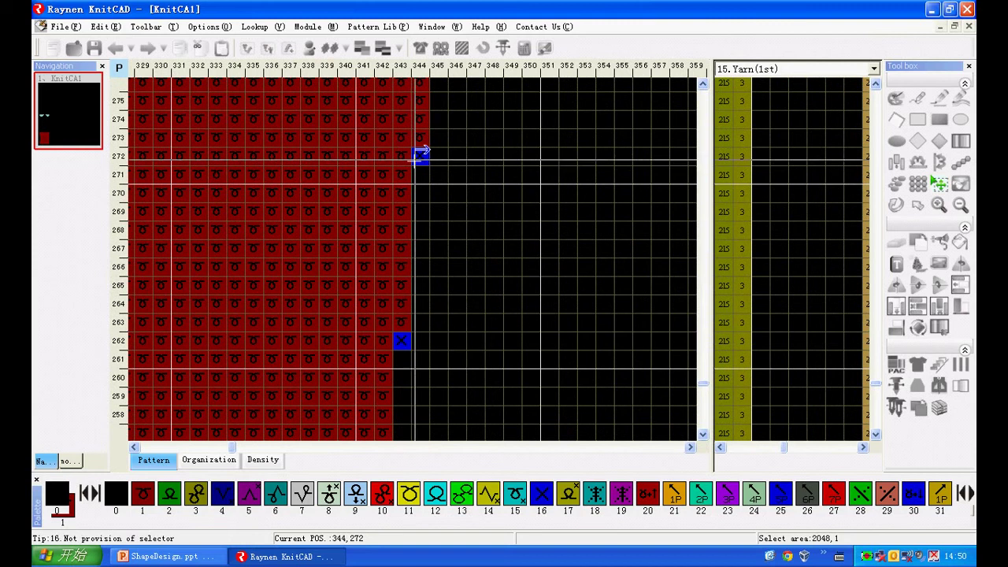
{"action": "mouse_move", "coordinate": [406, 141]}
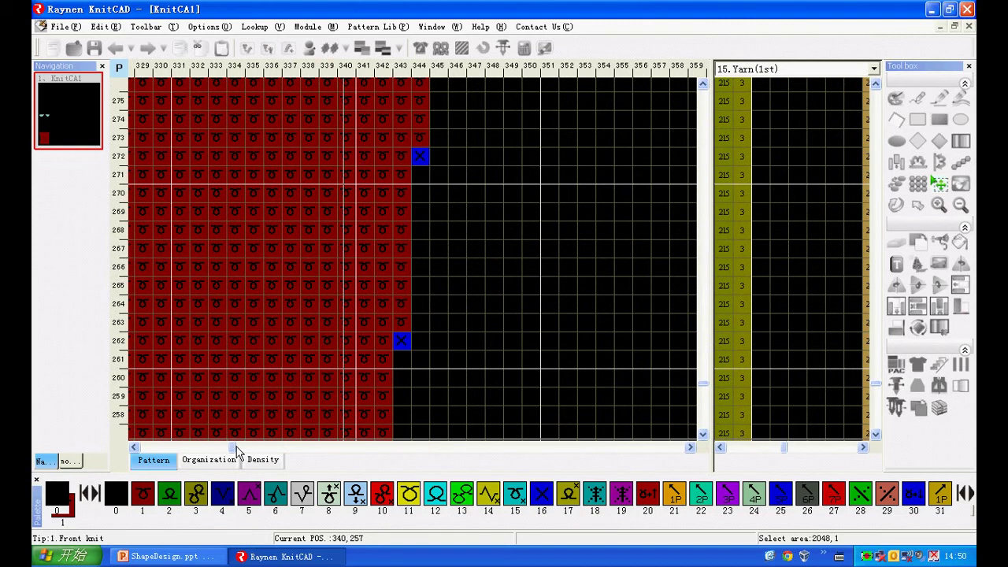
{"action": "left_click", "coordinate": [237, 447]}
{"action": "left_click_drag", "start_coordinate": [240, 447], "coordinate": [133, 448]}
{"action": "mouse_move", "coordinate": [447, 345]}
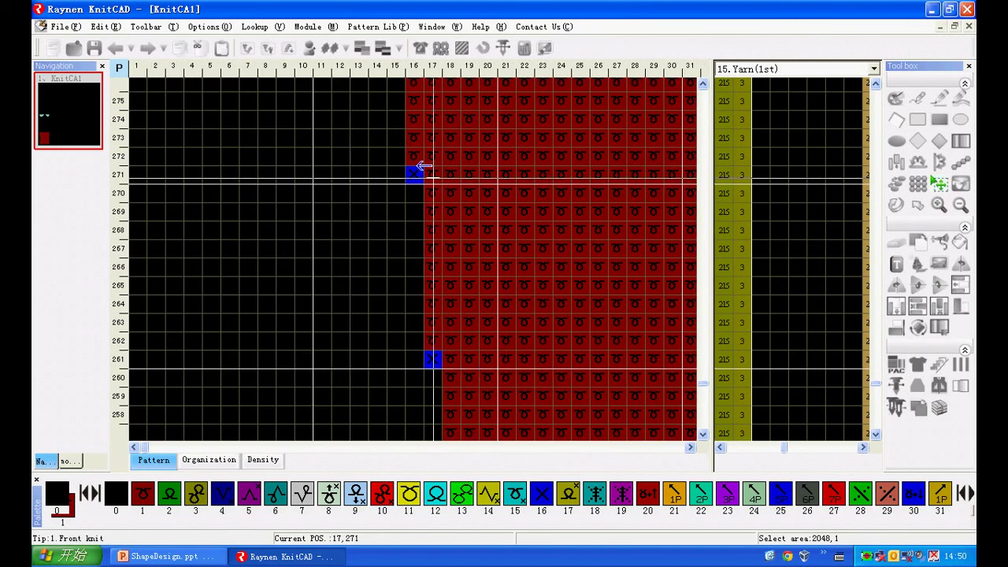
{"action": "mouse_move", "coordinate": [421, 163]}
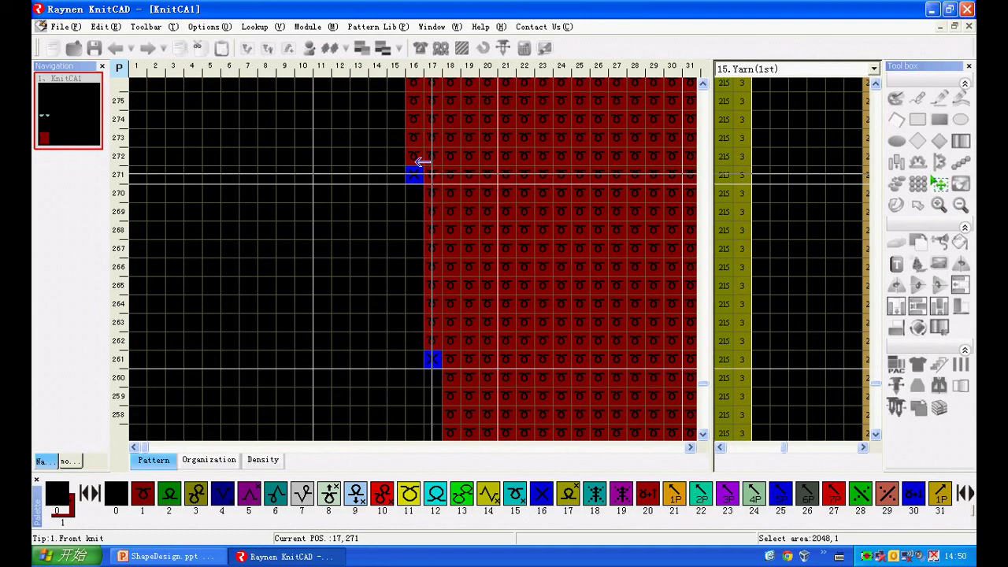
{"action": "left_click", "coordinate": [147, 157]}
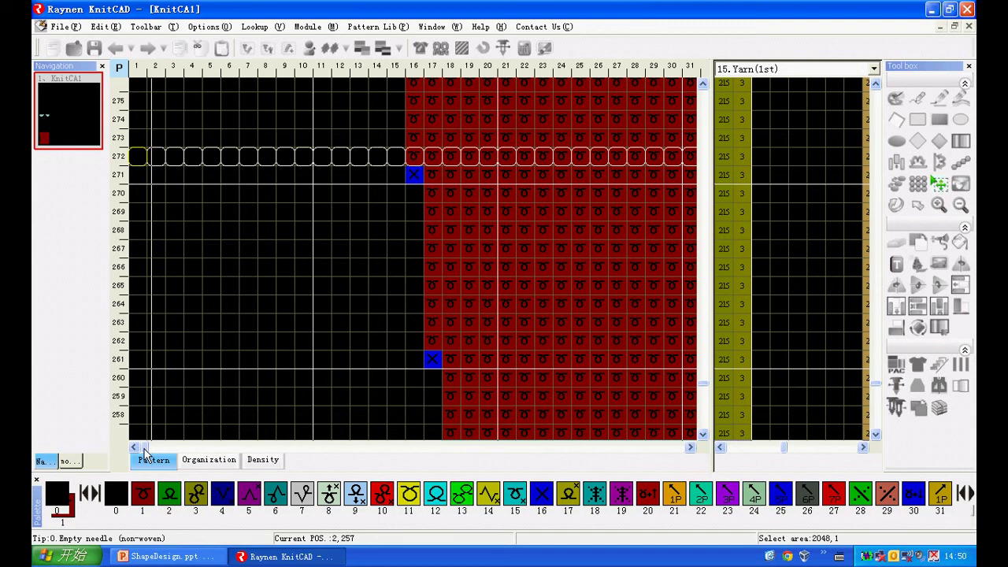
{"action": "left_click_drag", "start_coordinate": [145, 448], "coordinate": [230, 447]}
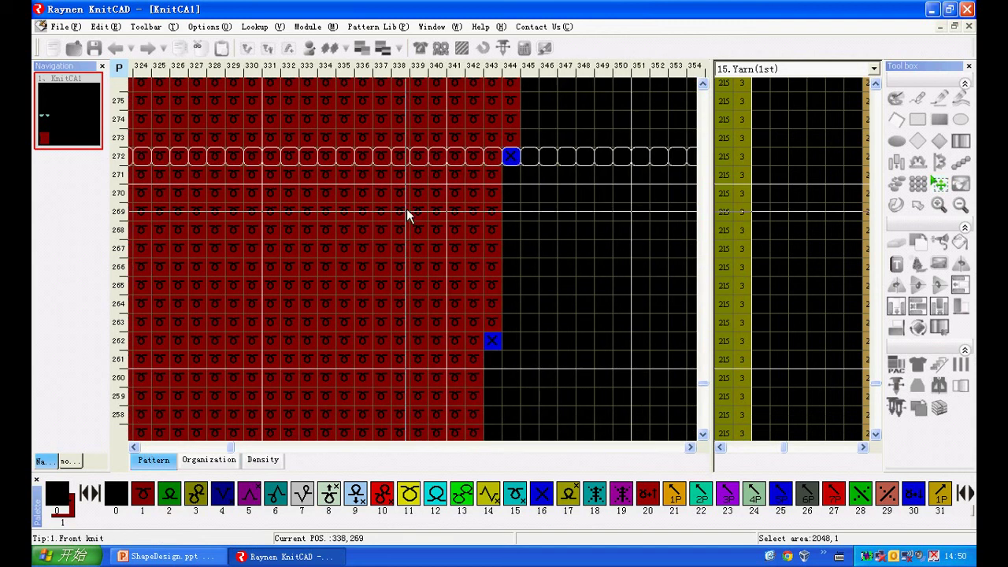
Step: Set needle addition to Hide once(1), regenerate the pattern and compare the added needles at both body edges
{"action": "left_click", "coordinate": [419, 49]}
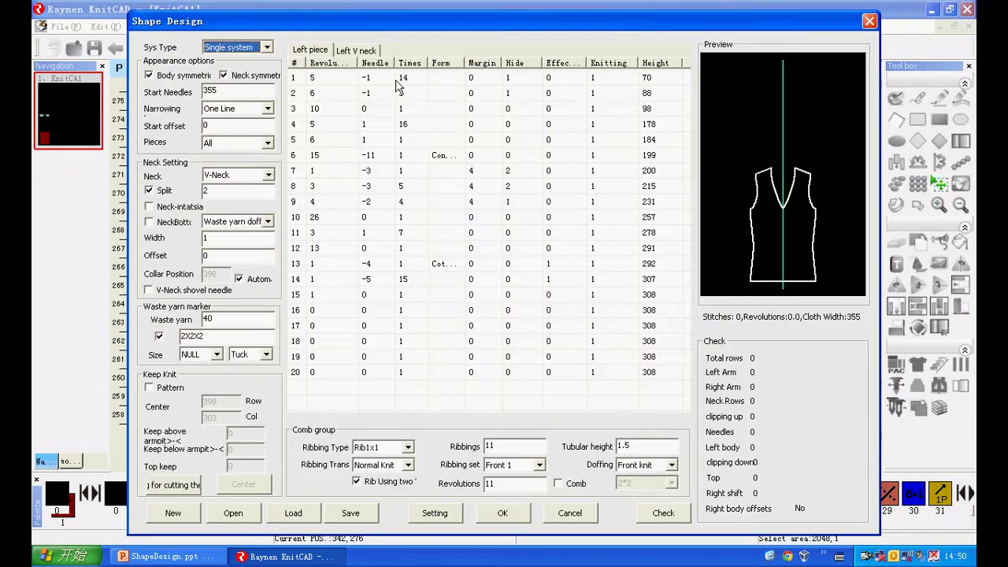
{"action": "left_click", "coordinate": [429, 513]}
{"action": "left_click", "coordinate": [314, 177]}
{"action": "left_click", "coordinate": [657, 212]}
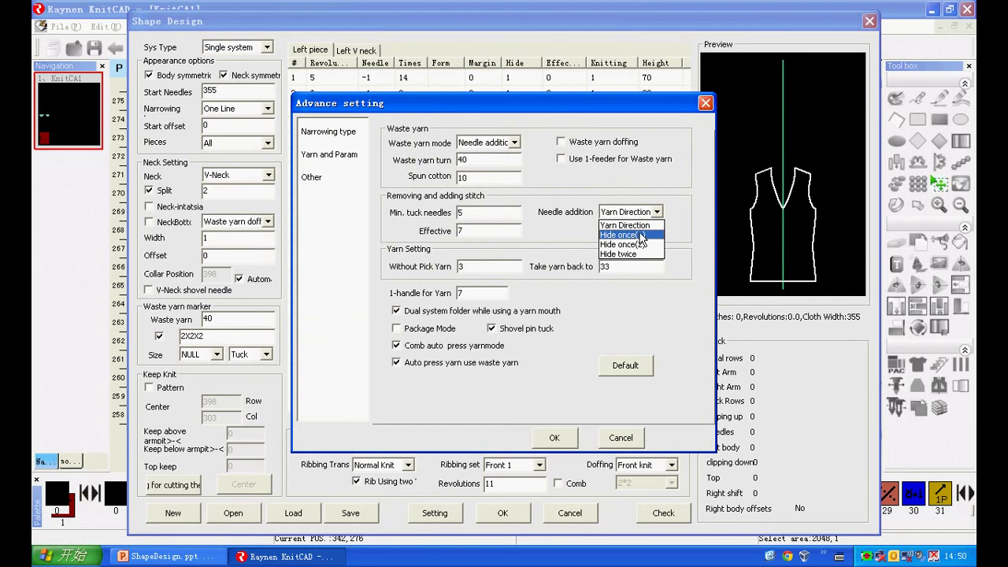
{"action": "left_click", "coordinate": [640, 235]}
{"action": "left_click", "coordinate": [559, 440]}
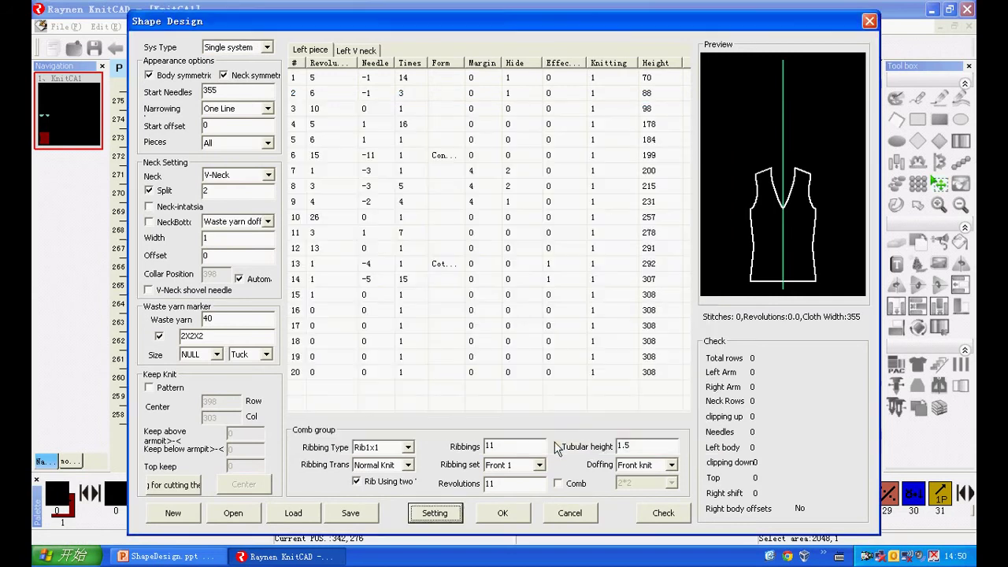
{"action": "left_click", "coordinate": [503, 515]}
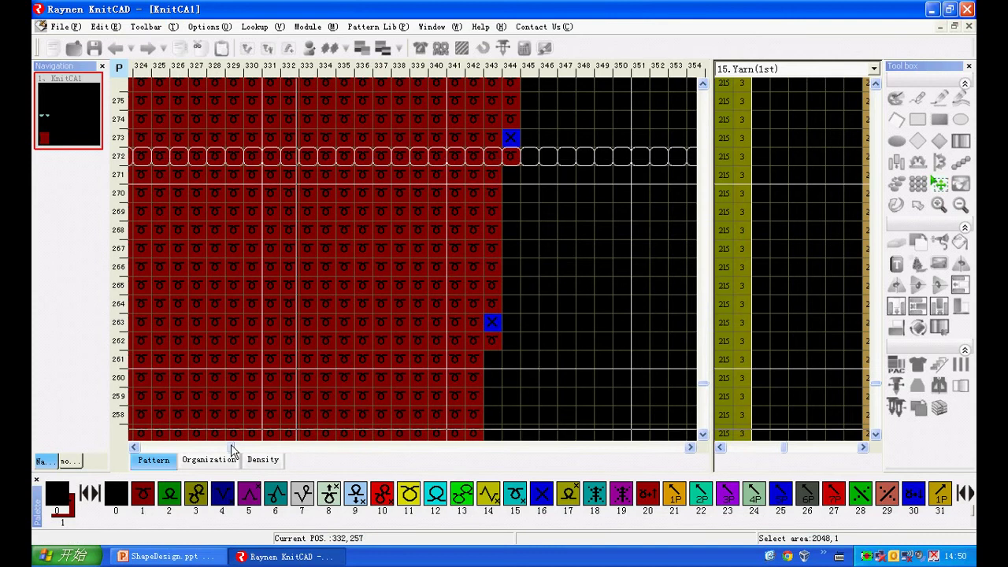
{"action": "left_click_drag", "start_coordinate": [231, 445], "coordinate": [132, 459]}
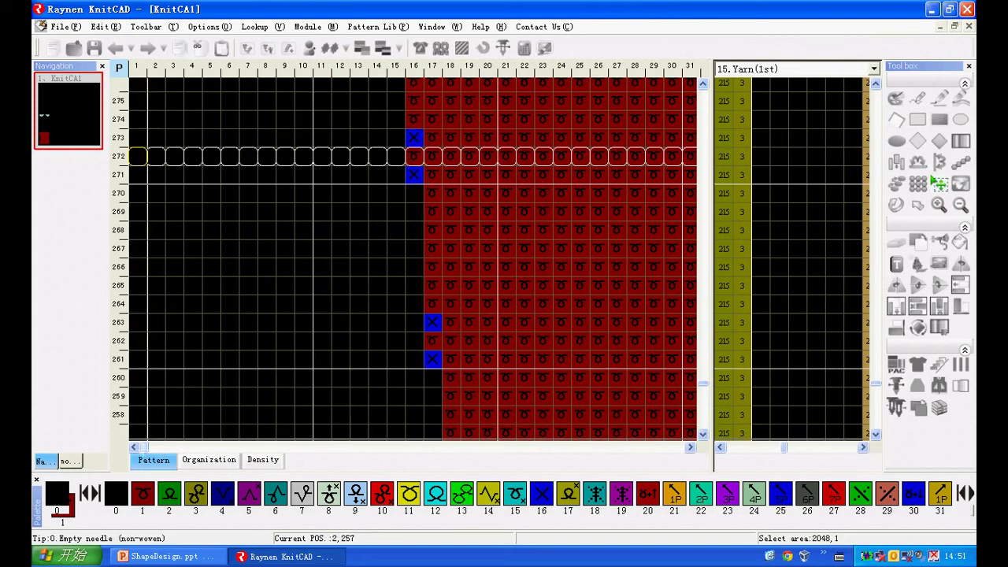
{"action": "left_click_drag", "start_coordinate": [144, 446], "coordinate": [233, 453]}
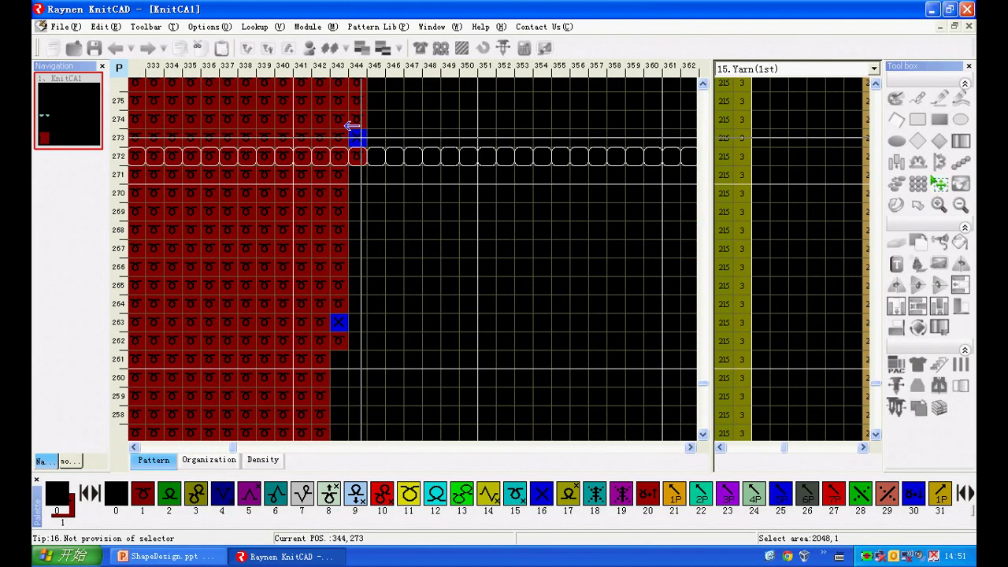
Step: Set needle addition to Hide once(2) in the advanced settings and regenerate the pattern
{"action": "left_click", "coordinate": [419, 47]}
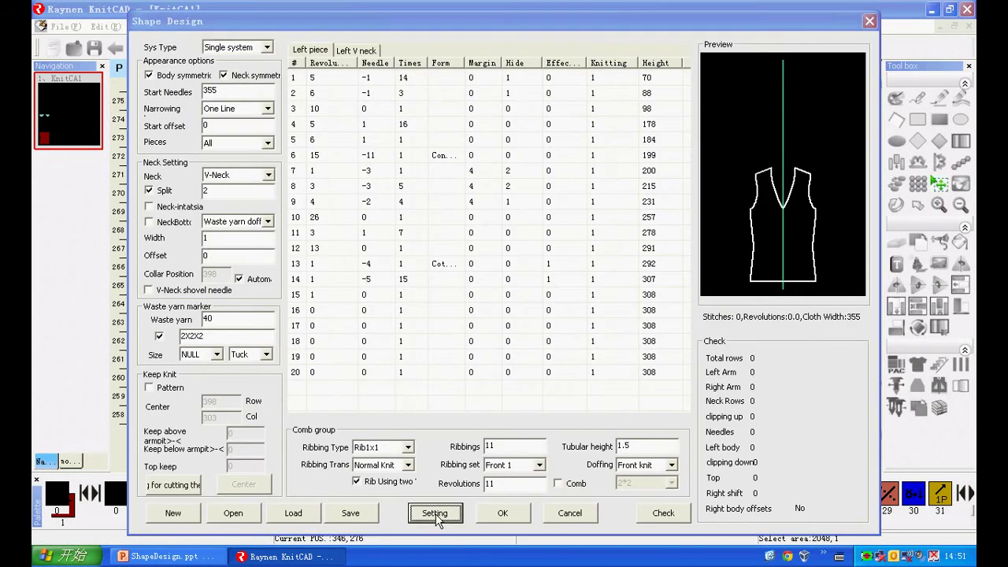
{"action": "left_click", "coordinate": [432, 515]}
{"action": "left_click", "coordinate": [321, 180]}
{"action": "left_click", "coordinate": [639, 212]}
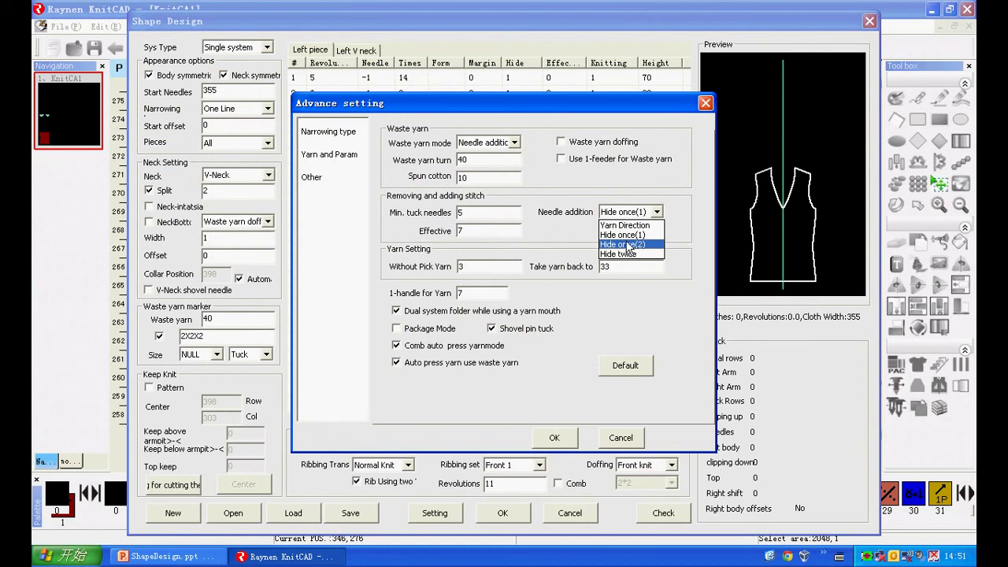
{"action": "left_click", "coordinate": [628, 245]}
{"action": "left_click", "coordinate": [558, 439]}
{"action": "left_click", "coordinate": [502, 512]}
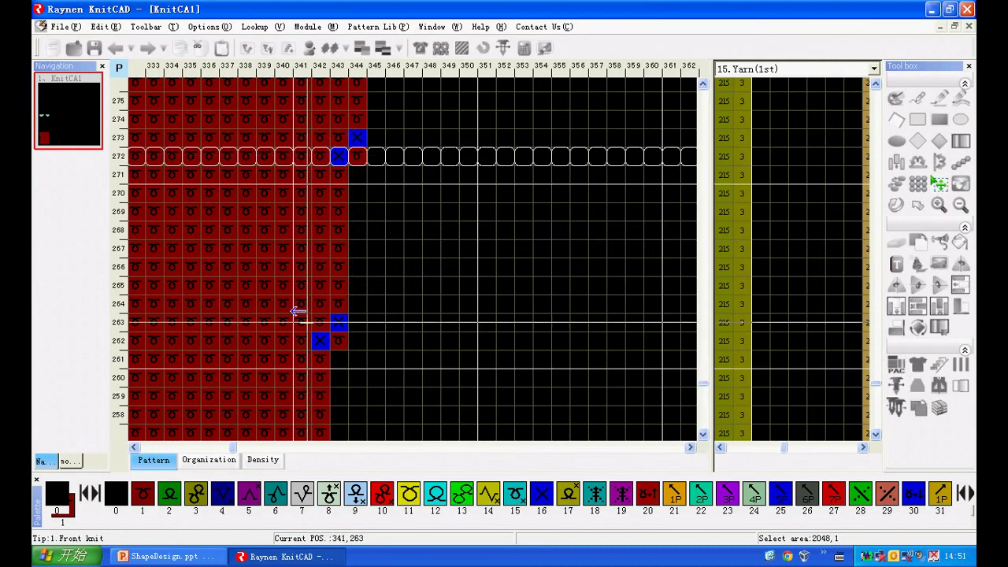
Step: Set needle addition to Hide twice, regenerate the pattern and check the added needles at the body's left edge
{"action": "left_click", "coordinate": [420, 48]}
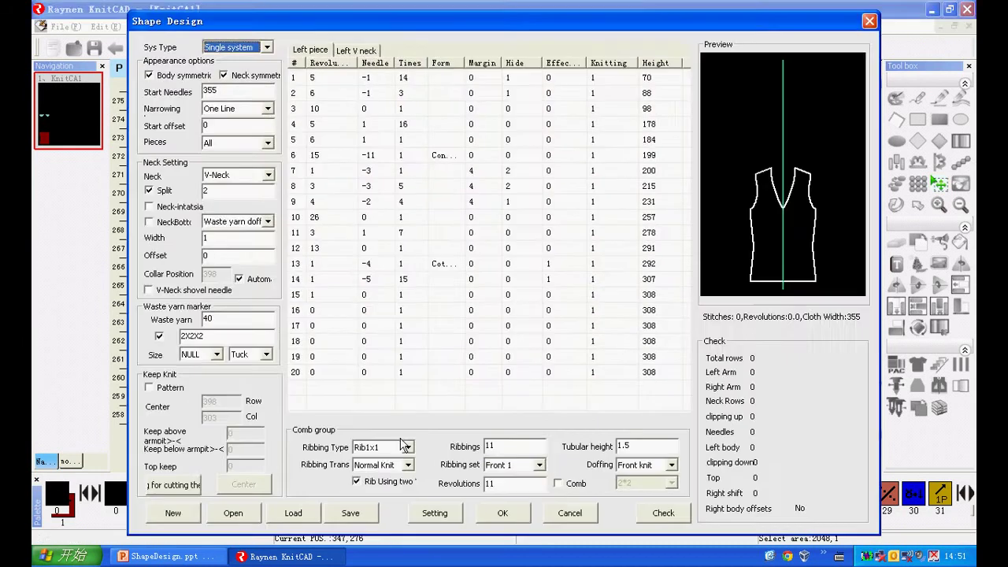
{"action": "left_click", "coordinate": [431, 512]}
{"action": "left_click", "coordinate": [329, 180]}
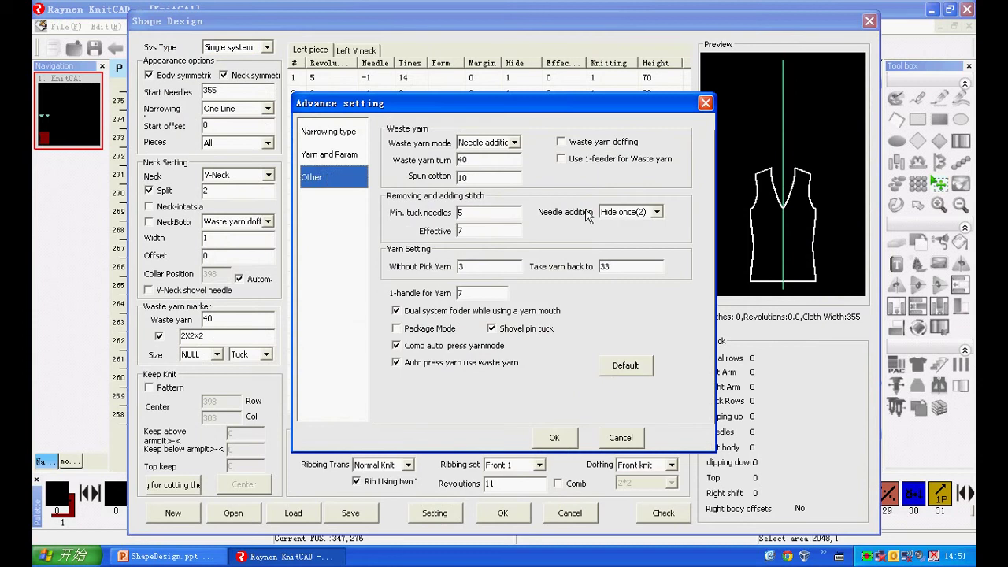
{"action": "left_click", "coordinate": [610, 213]}
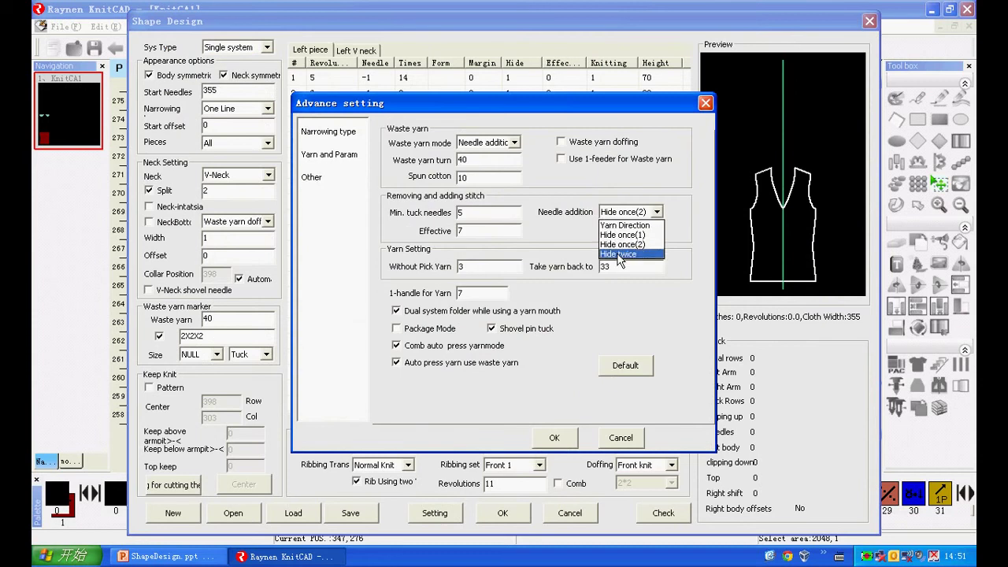
{"action": "left_click", "coordinate": [619, 254]}
{"action": "left_click", "coordinate": [568, 441]}
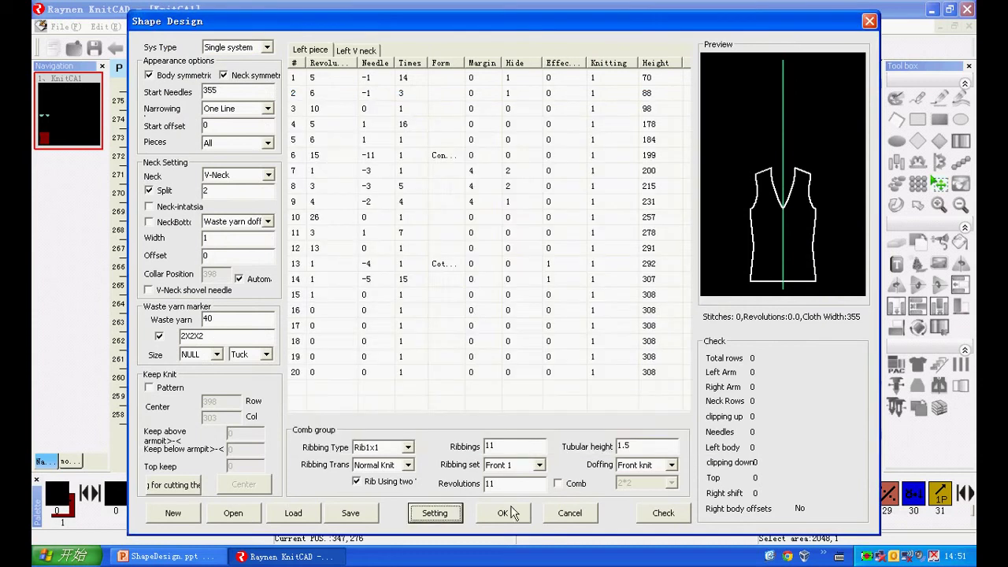
{"action": "left_click", "coordinate": [504, 512]}
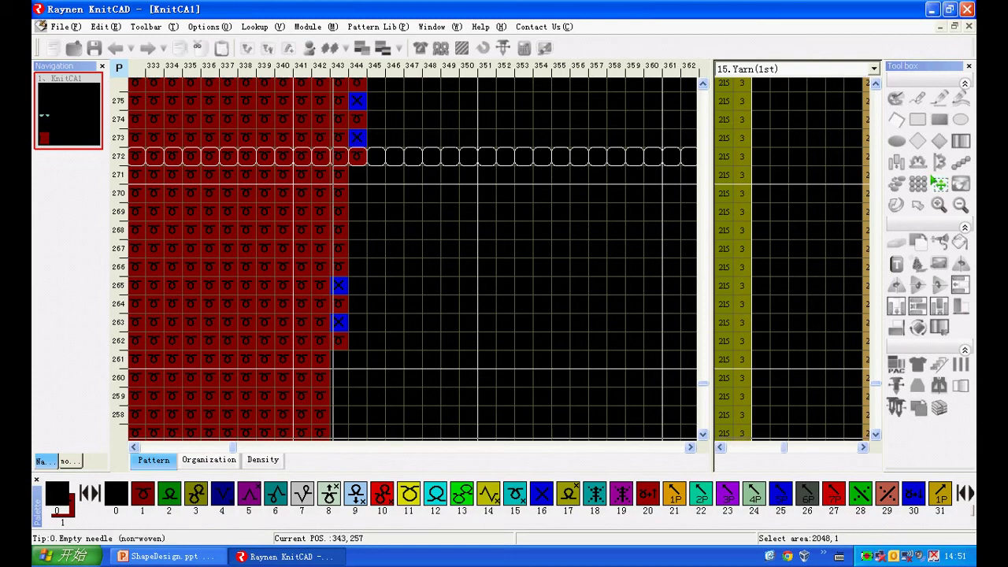
{"action": "left_click_drag", "start_coordinate": [233, 450], "coordinate": [150, 447]}
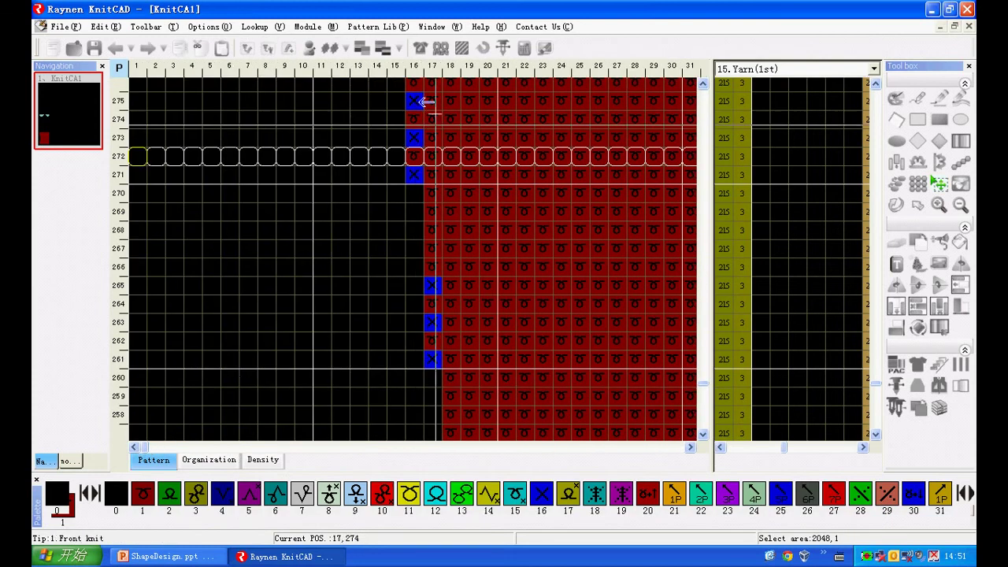
Step: Set needle addition to Yarn Direction in the advanced settings and regenerate the pattern
{"action": "left_click", "coordinate": [420, 48]}
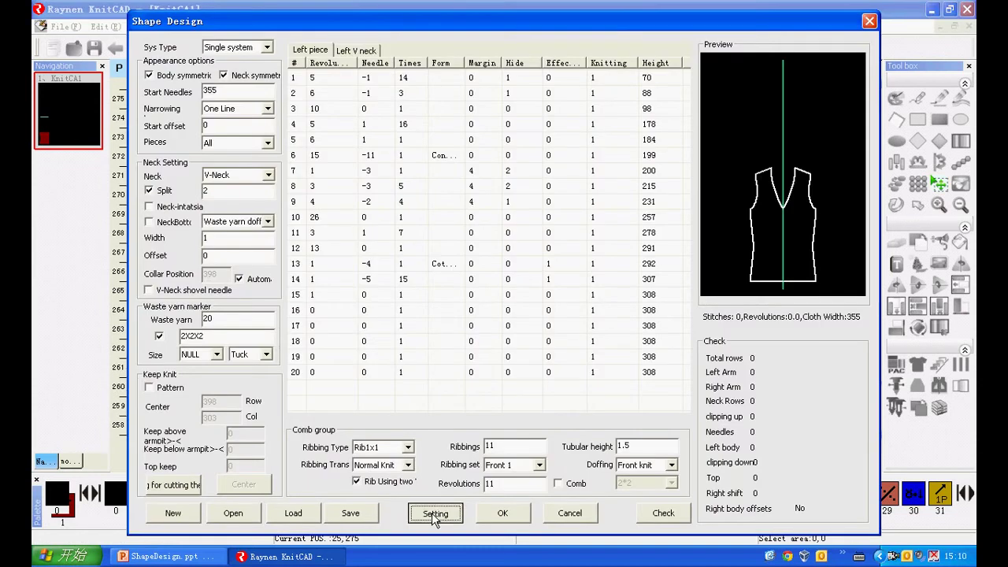
{"action": "left_click", "coordinate": [433, 512]}
{"action": "left_click", "coordinate": [341, 177]}
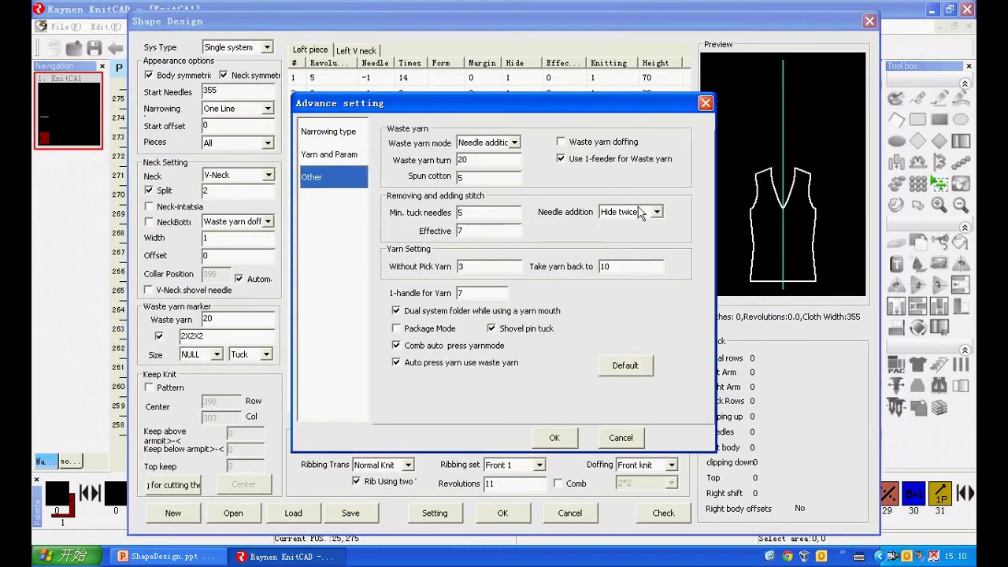
{"action": "left_click", "coordinate": [656, 212]}
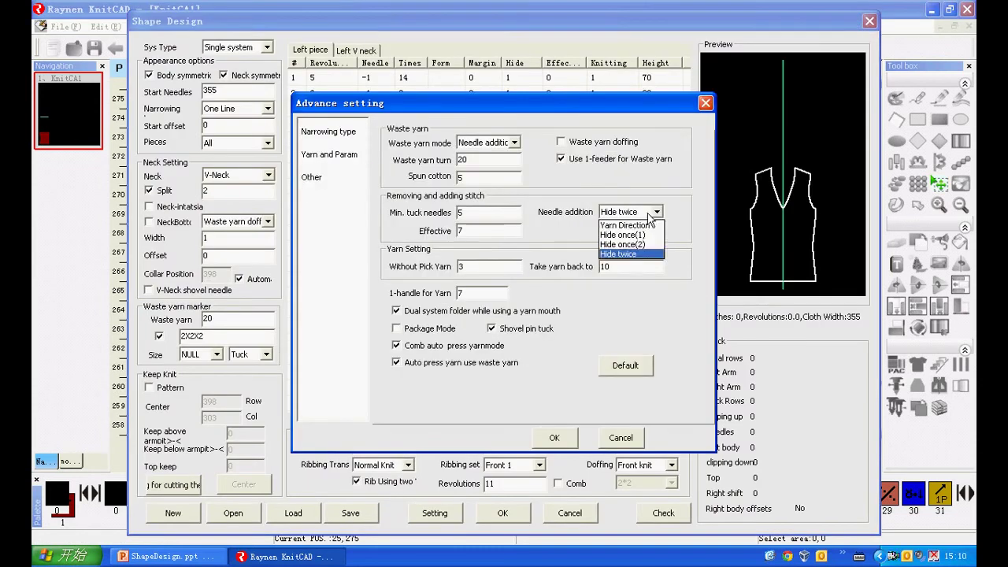
{"action": "left_click", "coordinate": [629, 225]}
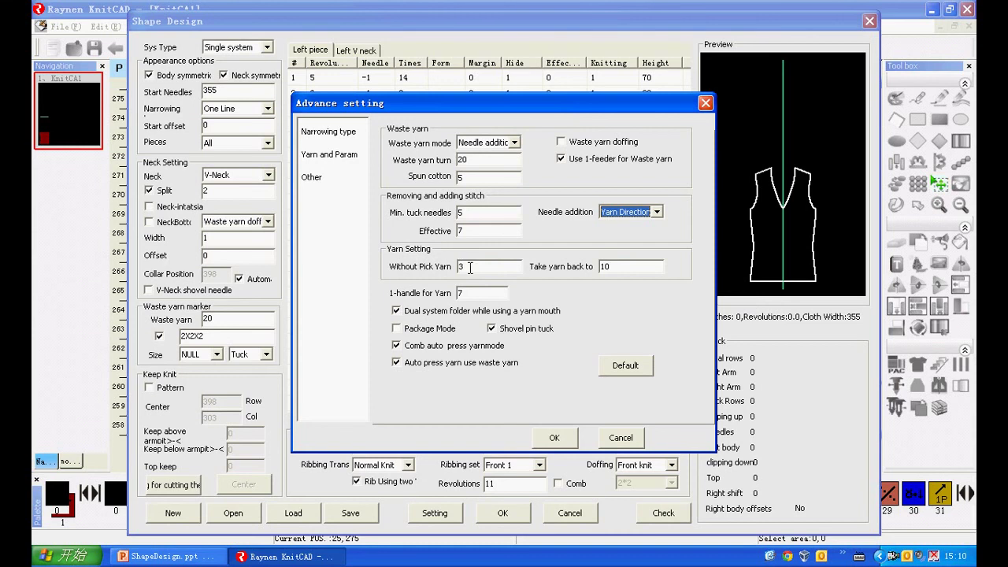
{"action": "left_click", "coordinate": [552, 443]}
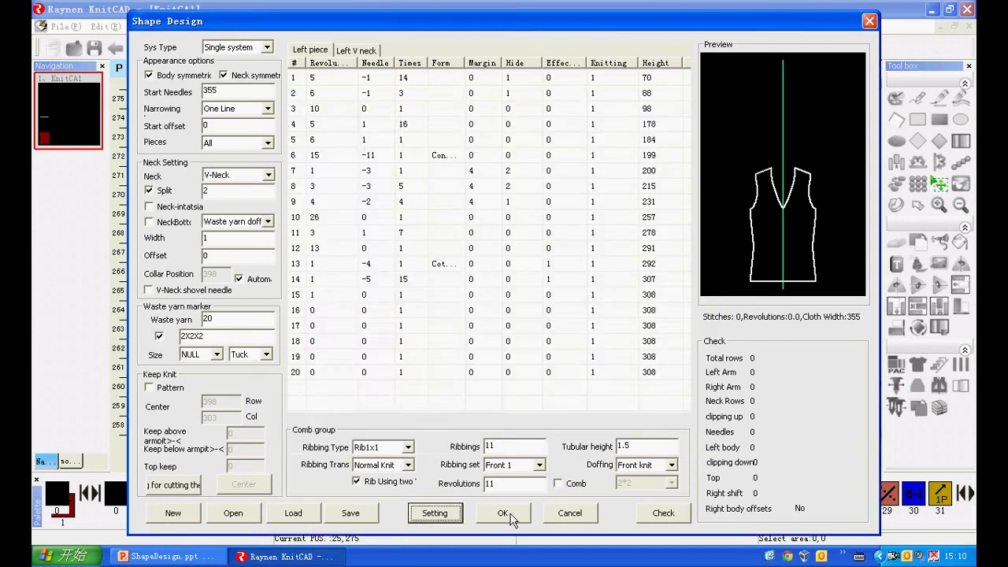
{"action": "left_click", "coordinate": [503, 513]}
Step: Examine the body's left edge around rows 887 to 911 and mark needles 1 to 31 on row 898
{"action": "scroll", "coordinate": [669, 425], "scroll_direction": "down", "scroll_amount": 3}
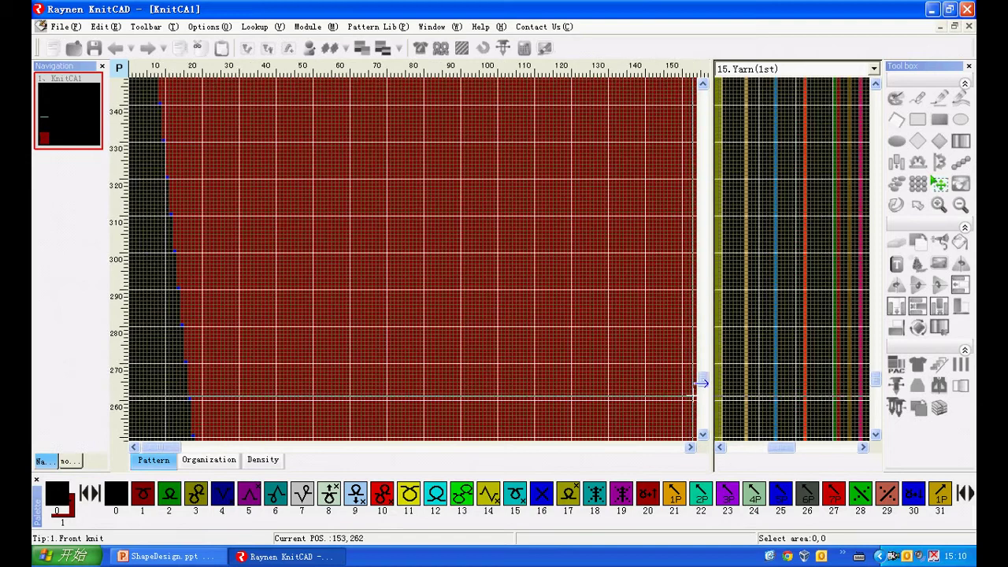
{"action": "left_click_drag", "start_coordinate": [703, 381], "coordinate": [703, 284]}
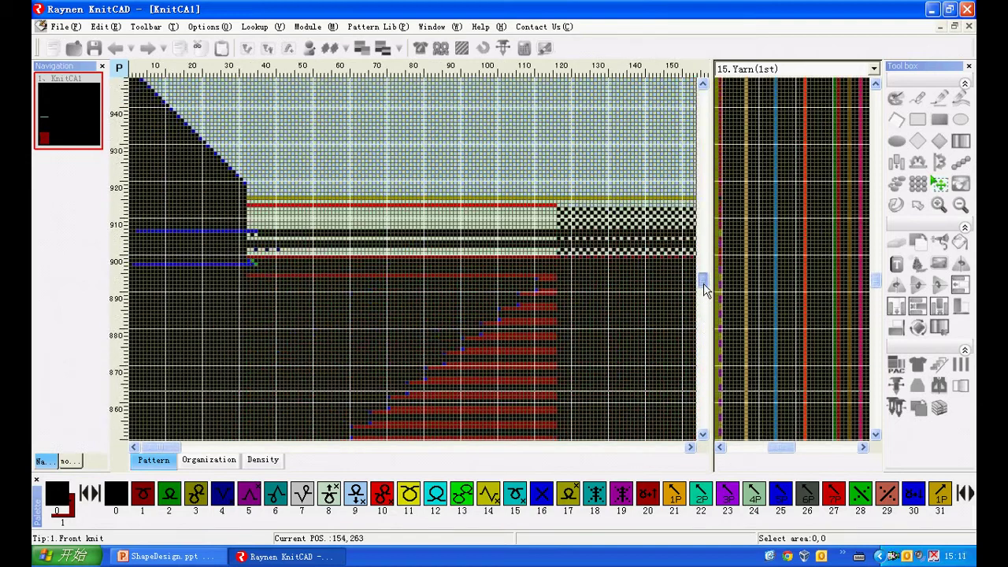
{"action": "scroll", "coordinate": [132, 263], "scroll_direction": "up", "scroll_amount": 2}
{"action": "scroll", "coordinate": [138, 257], "scroll_direction": "up", "scroll_amount": 2}
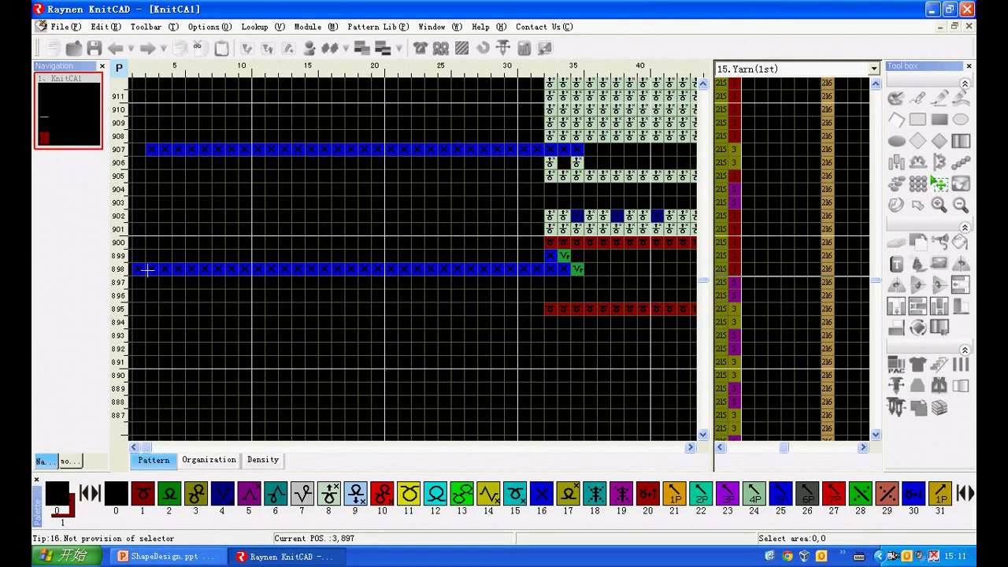
{"action": "left_click_drag", "start_coordinate": [134, 269], "coordinate": [537, 269]}
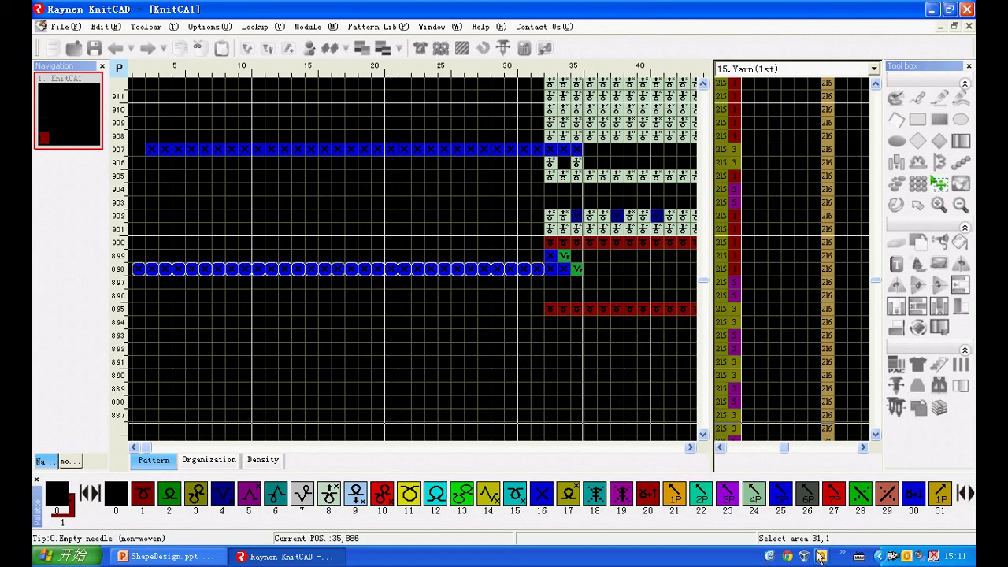
Step: Set Without Pick Yarn to 40, regenerate the pattern and check the marked needles on row 898
{"action": "left_click", "coordinate": [420, 49]}
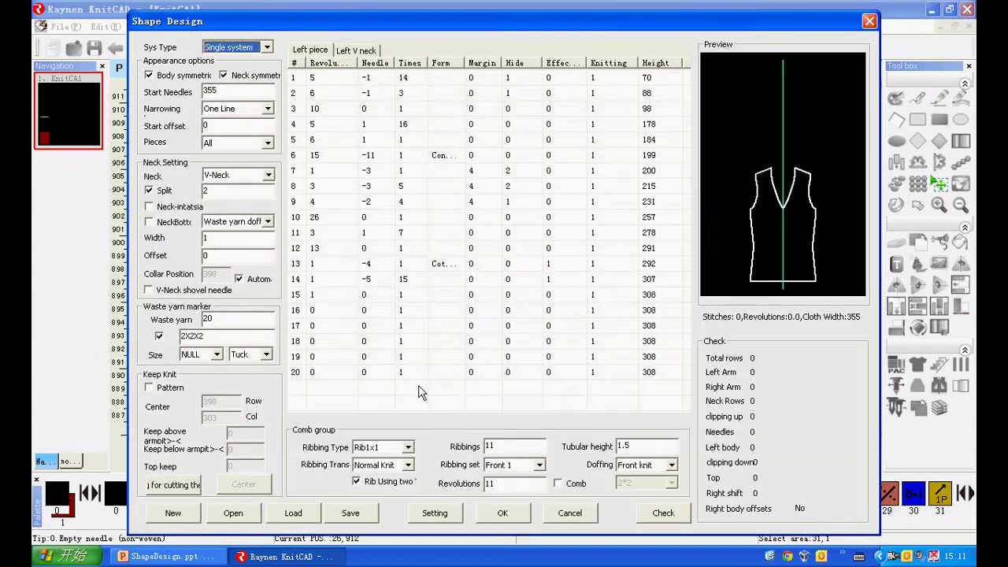
{"action": "left_click", "coordinate": [434, 513]}
{"action": "left_click", "coordinate": [324, 177]}
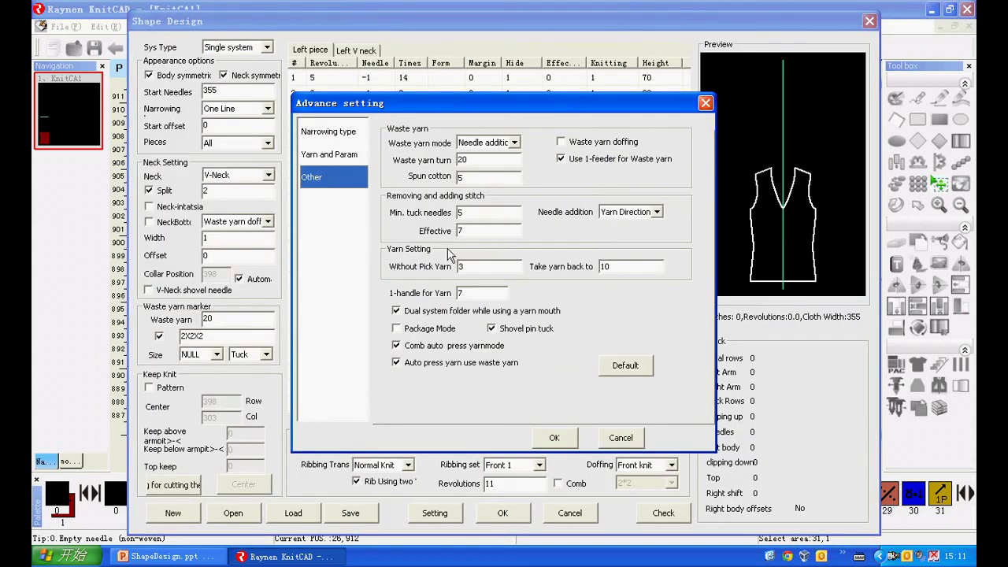
{"action": "double_click", "coordinate": [472, 268]}
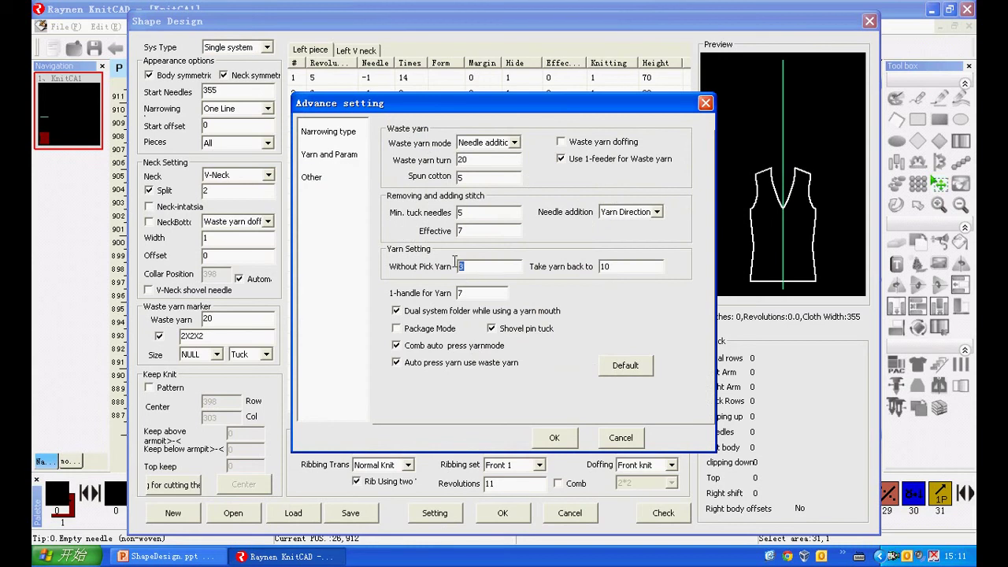
{"action": "left_click", "coordinate": [553, 437]}
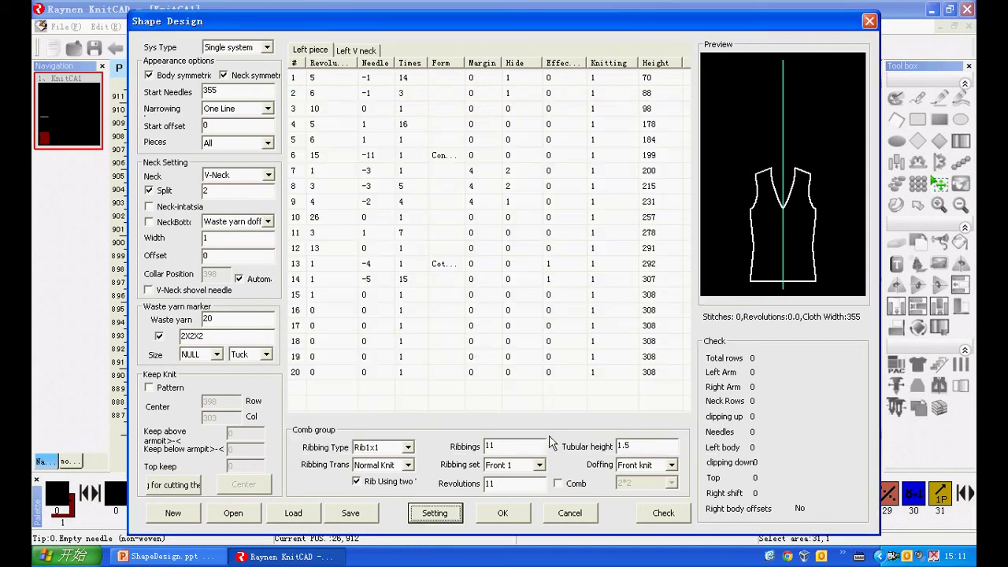
{"action": "left_click", "coordinate": [506, 515]}
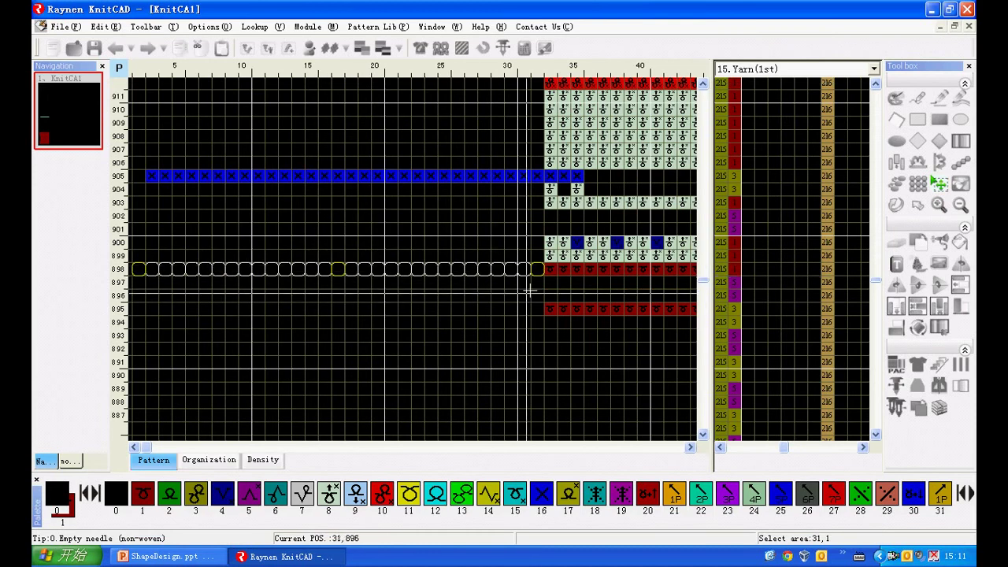
{"action": "left_click", "coordinate": [281, 269]}
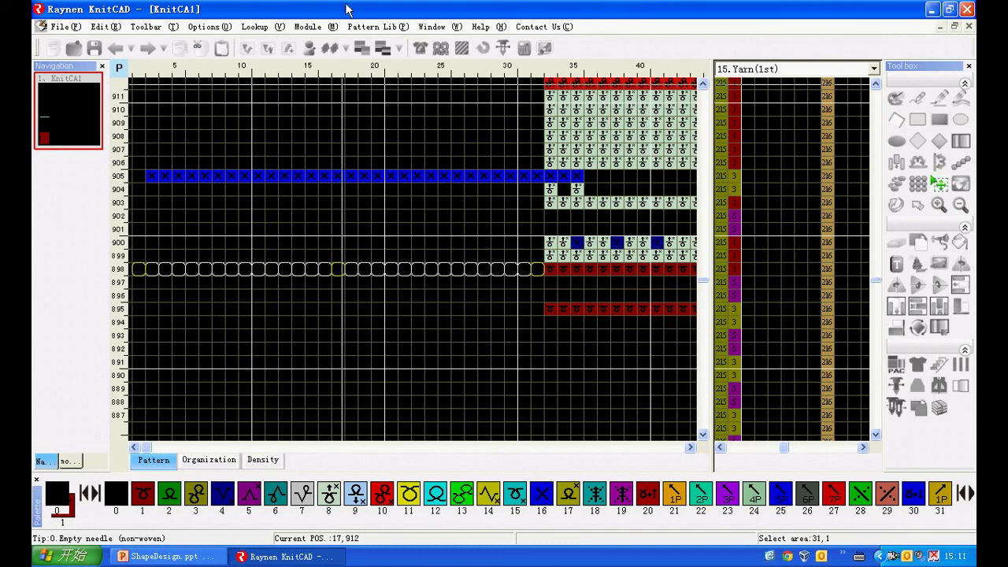
Step: Restore the default values of the Other advanced settings and regenerate the pattern
{"action": "left_click", "coordinate": [418, 48]}
{"action": "left_click", "coordinate": [435, 512]}
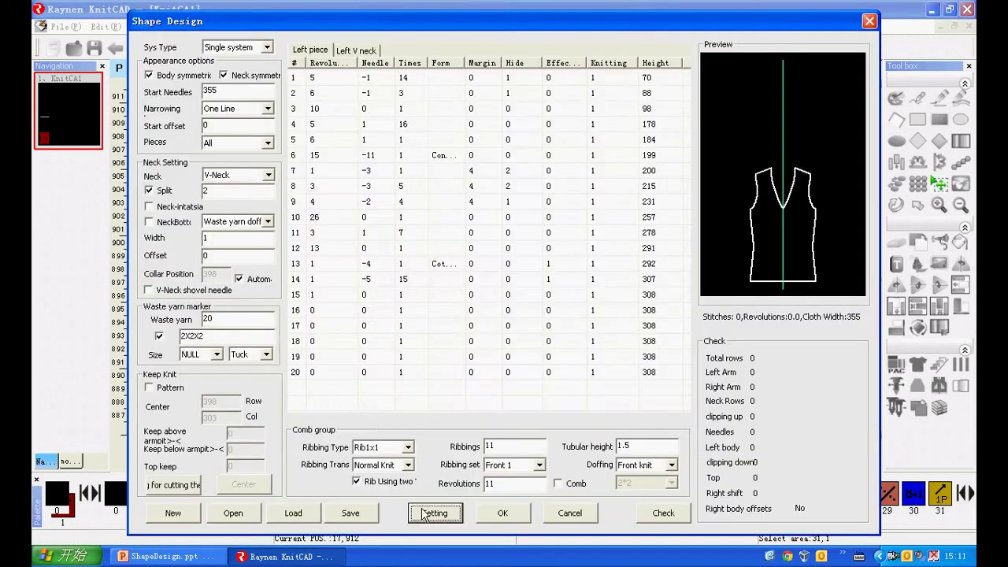
{"action": "left_click", "coordinate": [312, 177]}
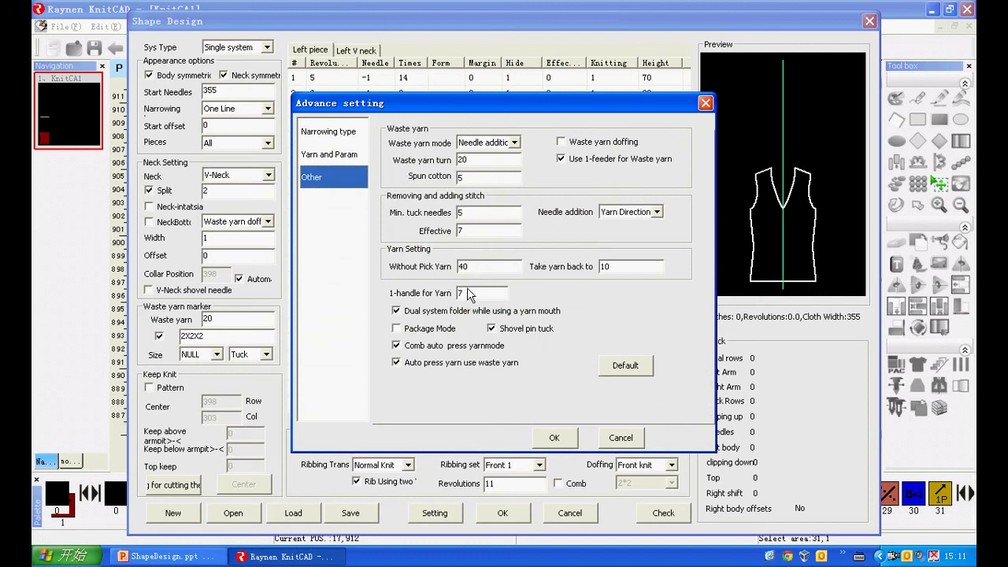
{"action": "left_click", "coordinate": [632, 371]}
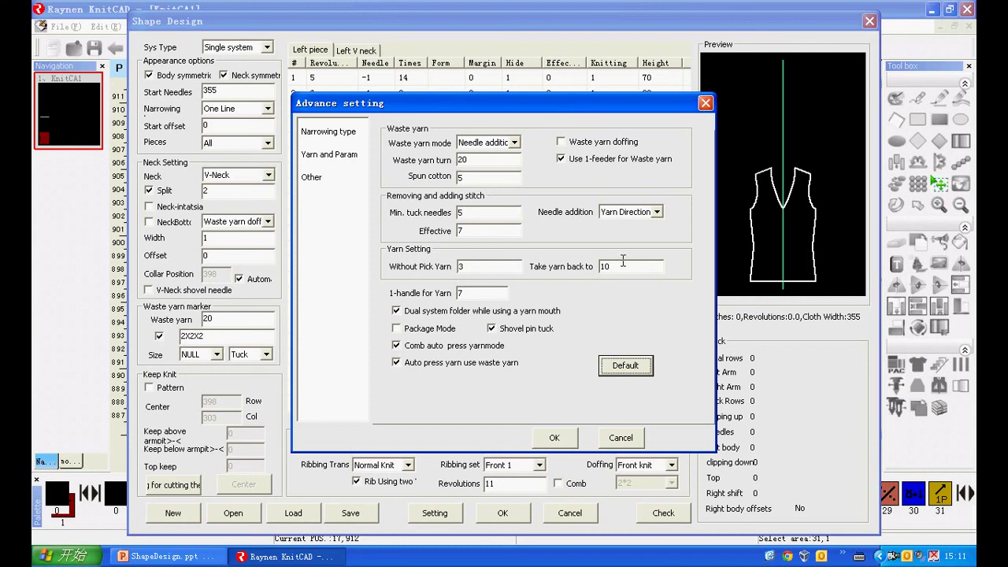
{"action": "left_click", "coordinate": [554, 437]}
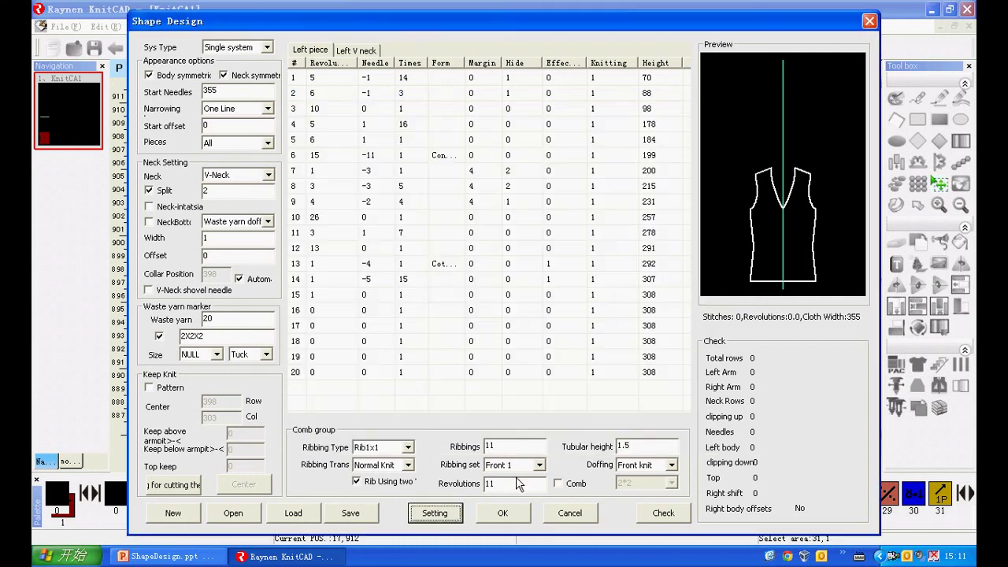
{"action": "left_click", "coordinate": [502, 513]}
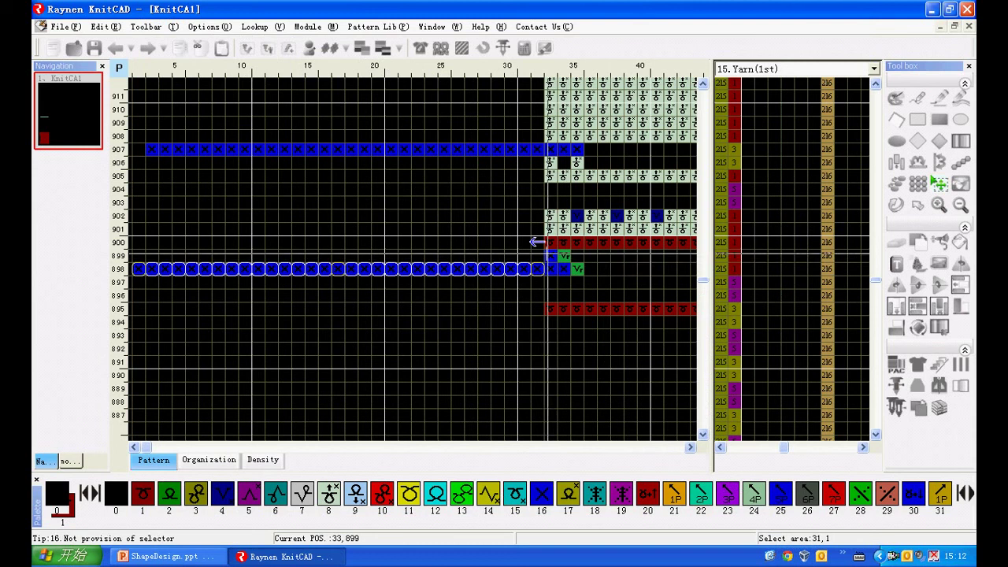
Step: Set Take yarn back to to 40, regenerate the pattern and check row 898 at the left edge
{"action": "left_click", "coordinate": [422, 49]}
{"action": "left_click", "coordinate": [436, 513]}
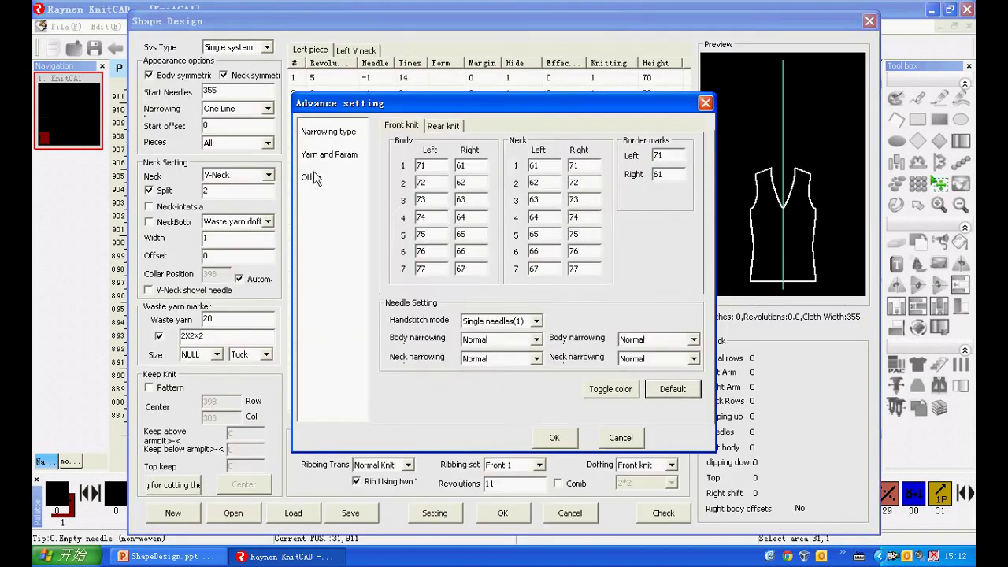
{"action": "left_click", "coordinate": [313, 177]}
{"action": "double_click", "coordinate": [611, 267]}
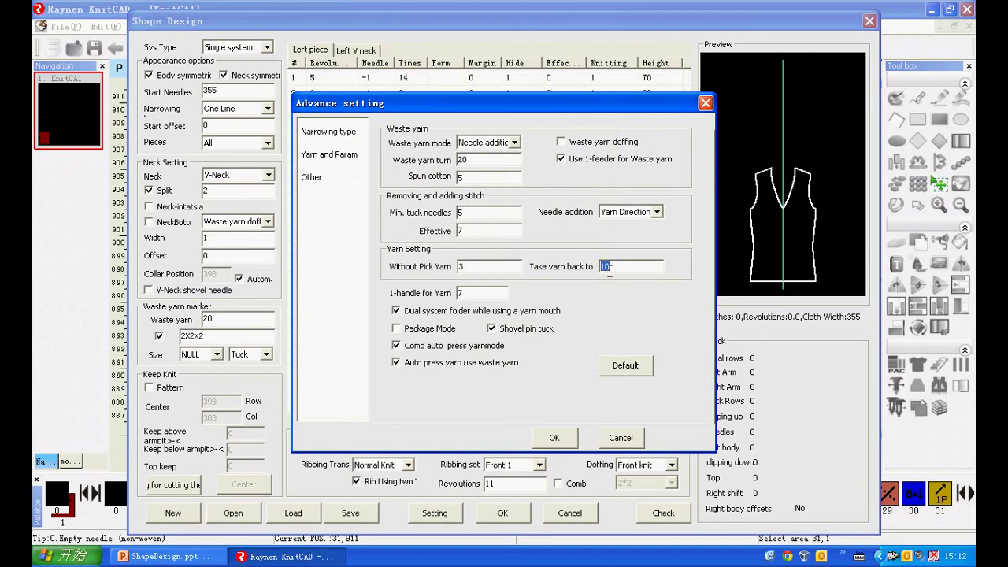
{"action": "left_click", "coordinate": [554, 437]}
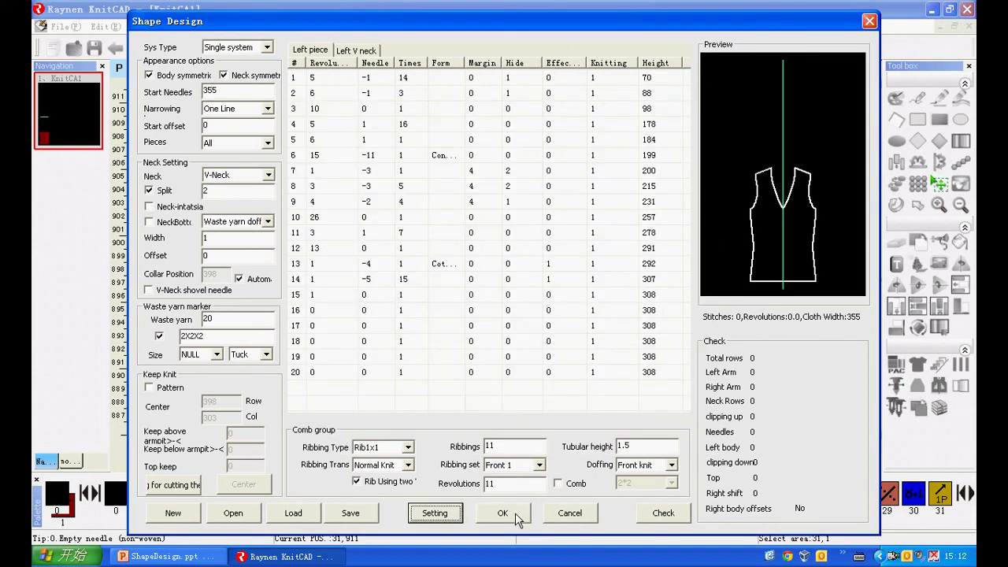
{"action": "left_click", "coordinate": [512, 513]}
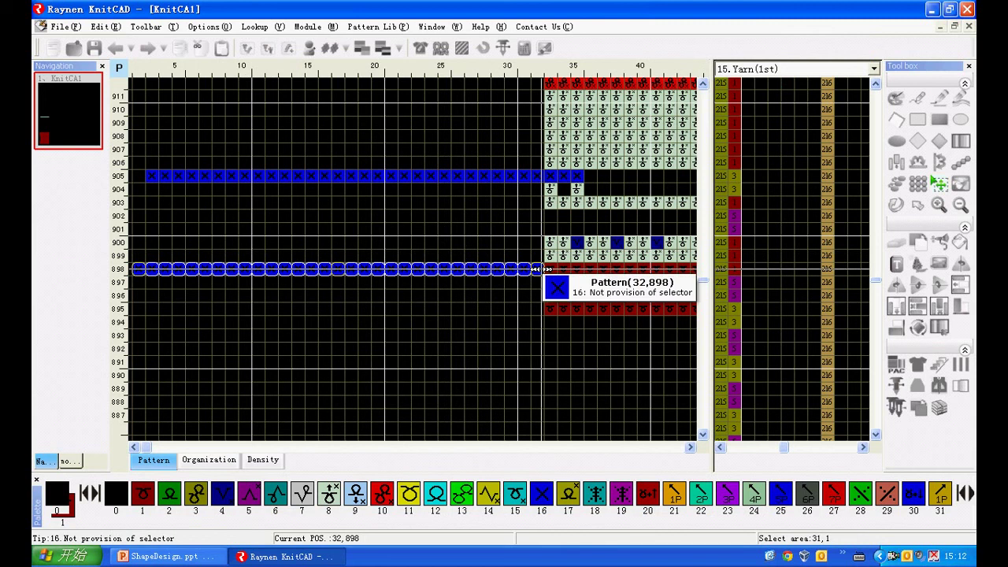
{"action": "left_click", "coordinate": [486, 267]}
Step: Regenerate the pattern with the same settings, and reset the Other advanced settings to their defaults
{"action": "left_click", "coordinate": [420, 48]}
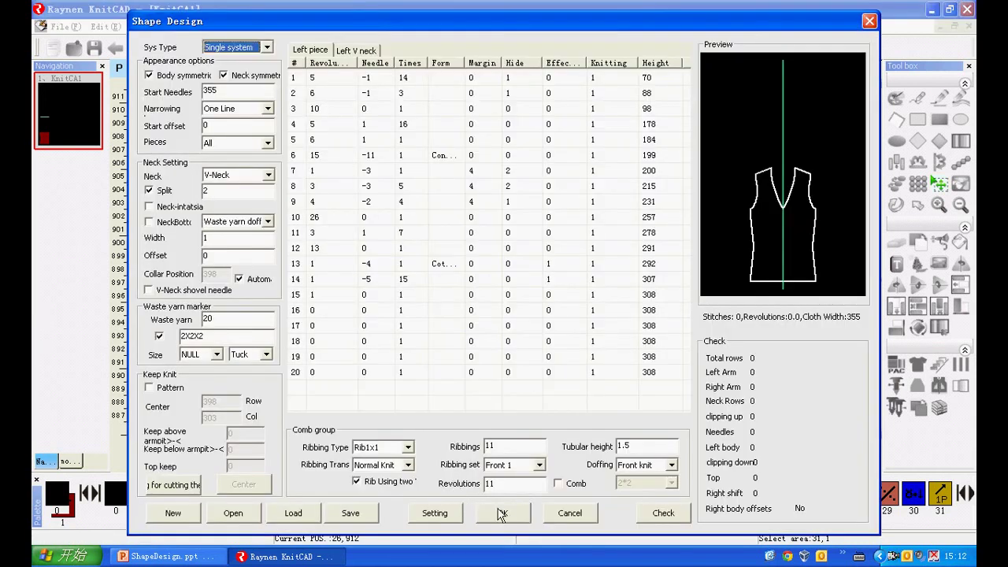
{"action": "left_click", "coordinate": [497, 512]}
{"action": "left_click", "coordinate": [420, 49]}
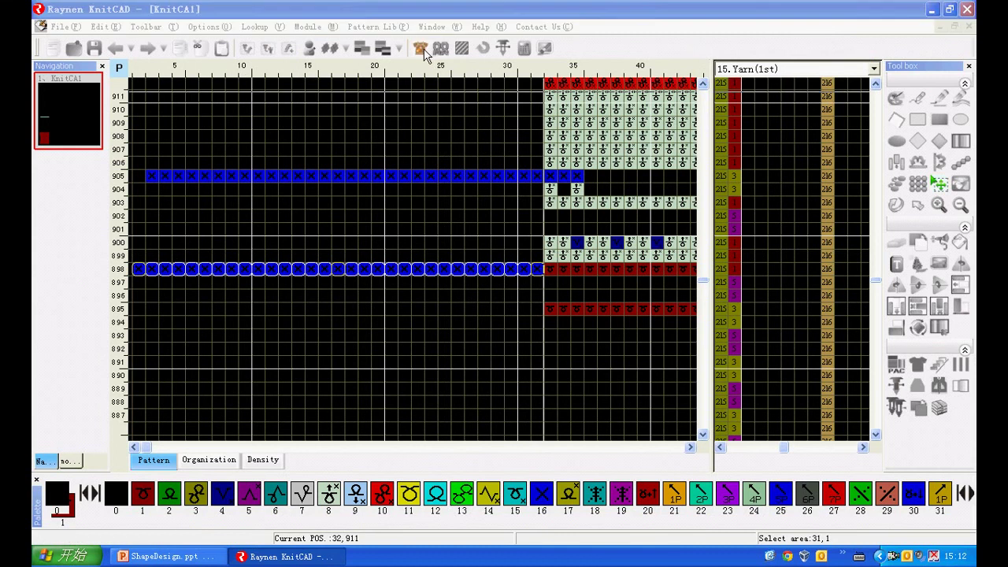
{"action": "left_click", "coordinate": [434, 512]}
{"action": "left_click", "coordinate": [330, 177]}
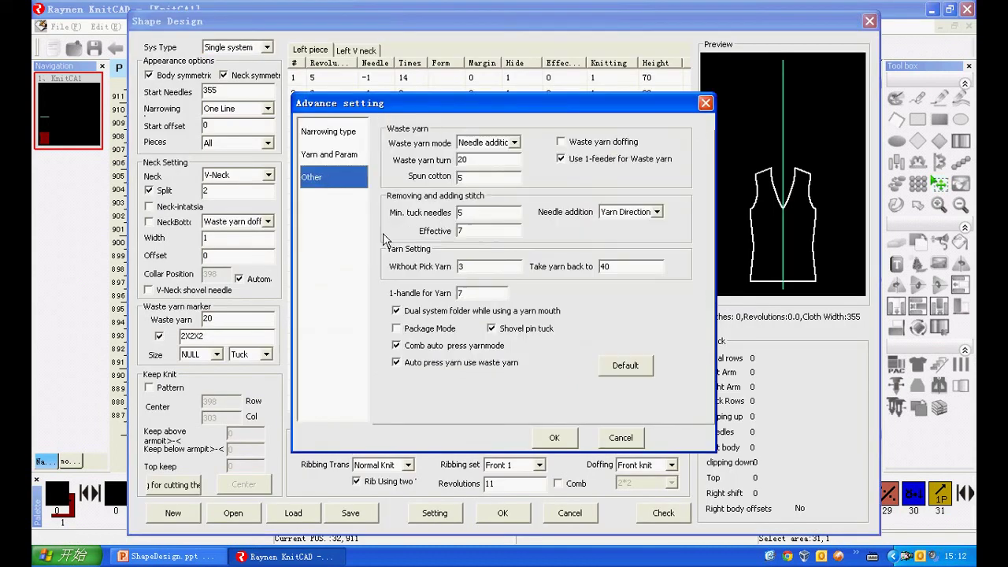
{"action": "left_click", "coordinate": [597, 267]}
{"action": "left_click", "coordinate": [626, 366]}
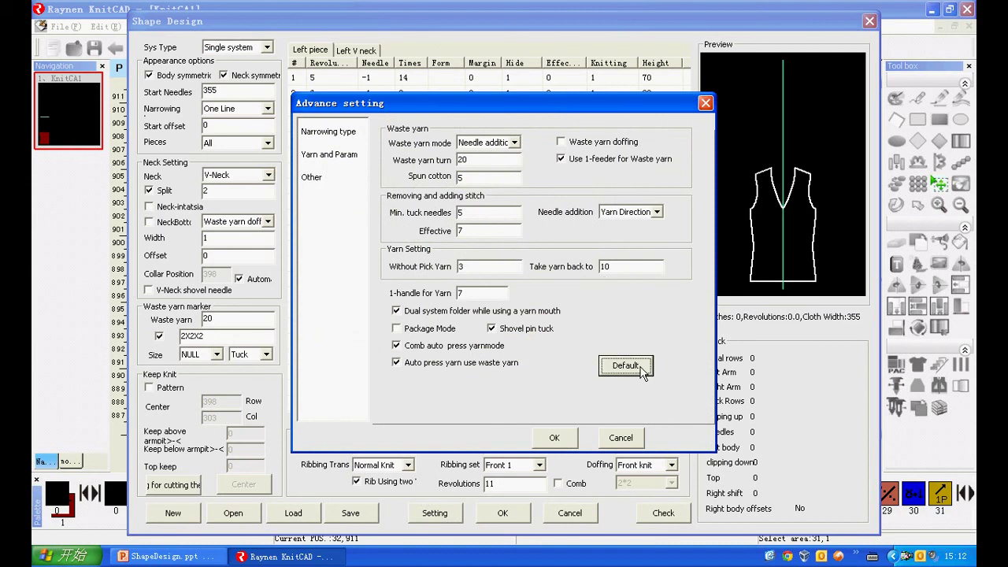